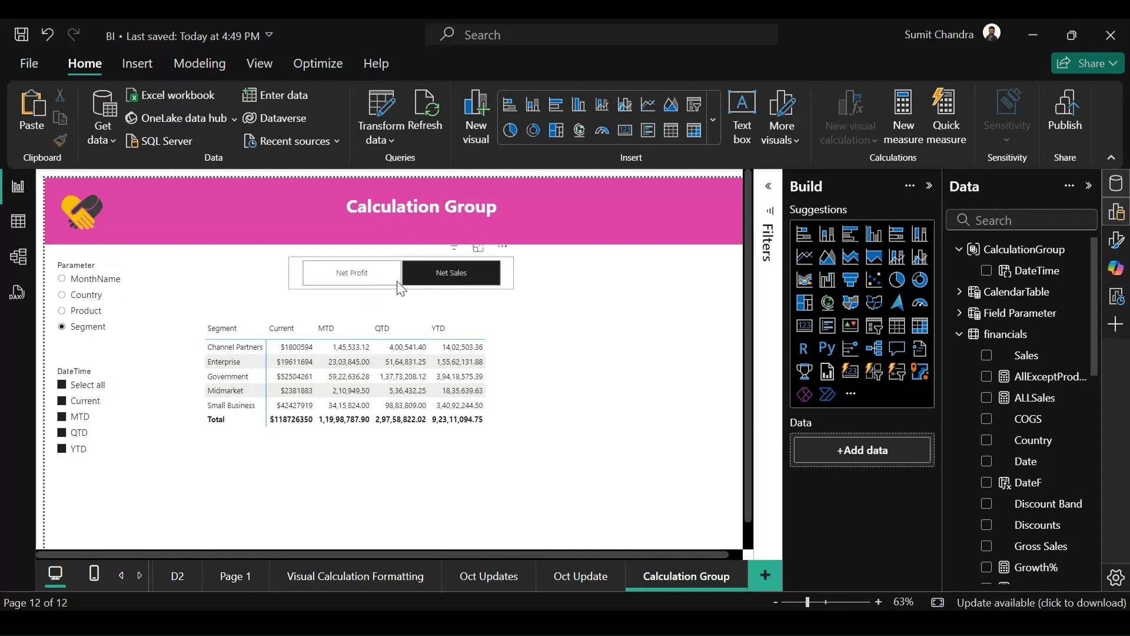
Step: Switch the report's Parameter slicer to Country and the Net Profit/Net Sales slicer to Net Profit
click(466, 288)
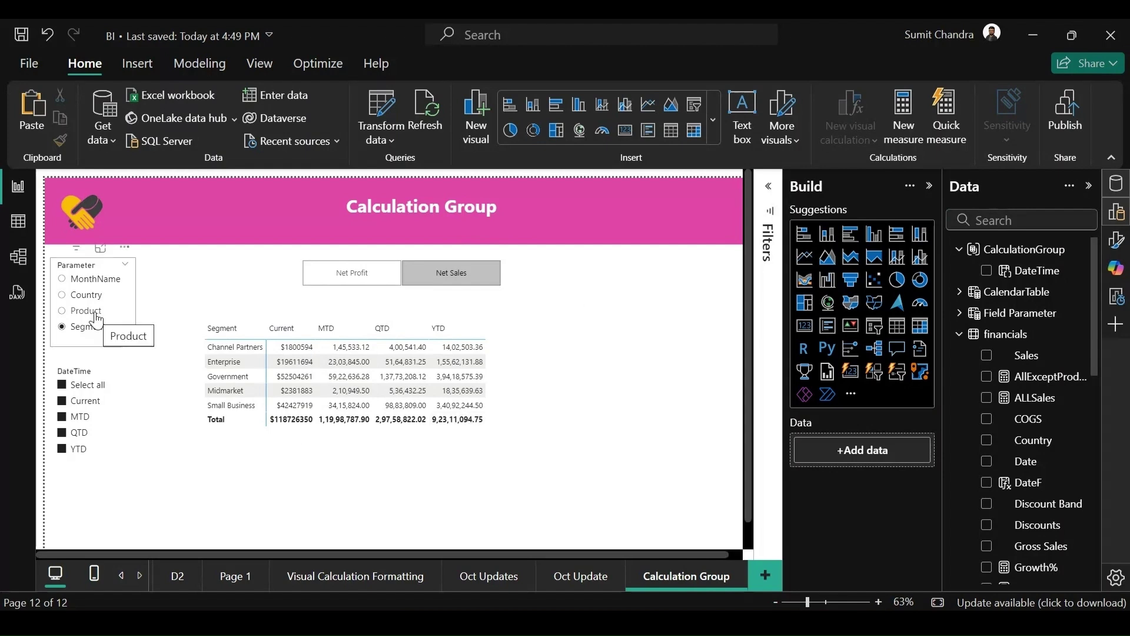
click(86, 294)
click(468, 281)
click(448, 279)
click(450, 279)
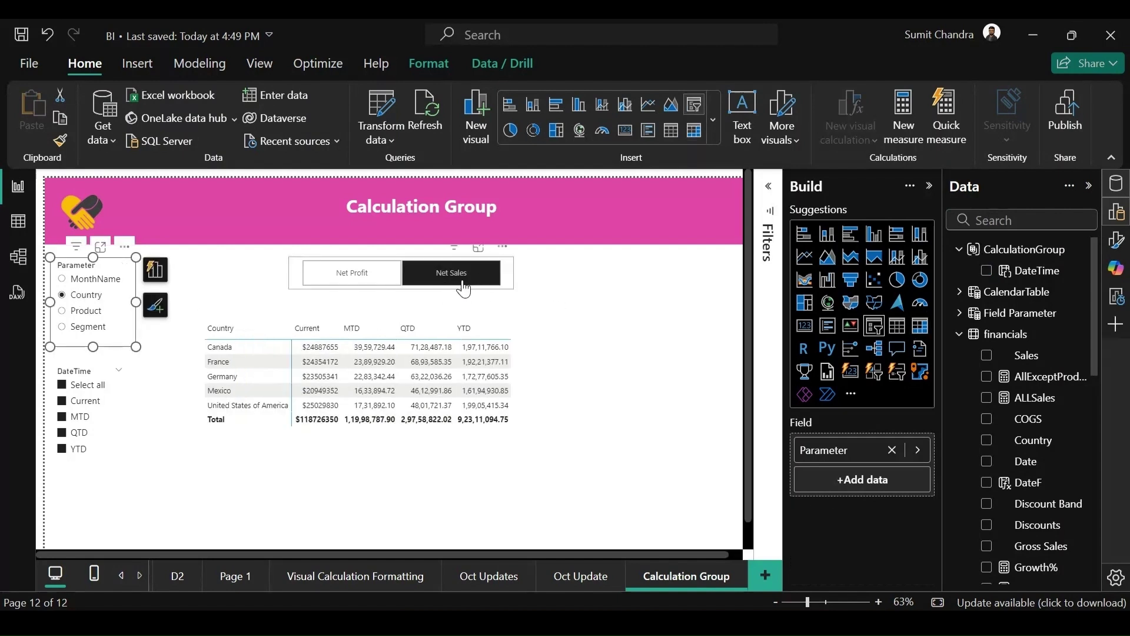
click(598, 291)
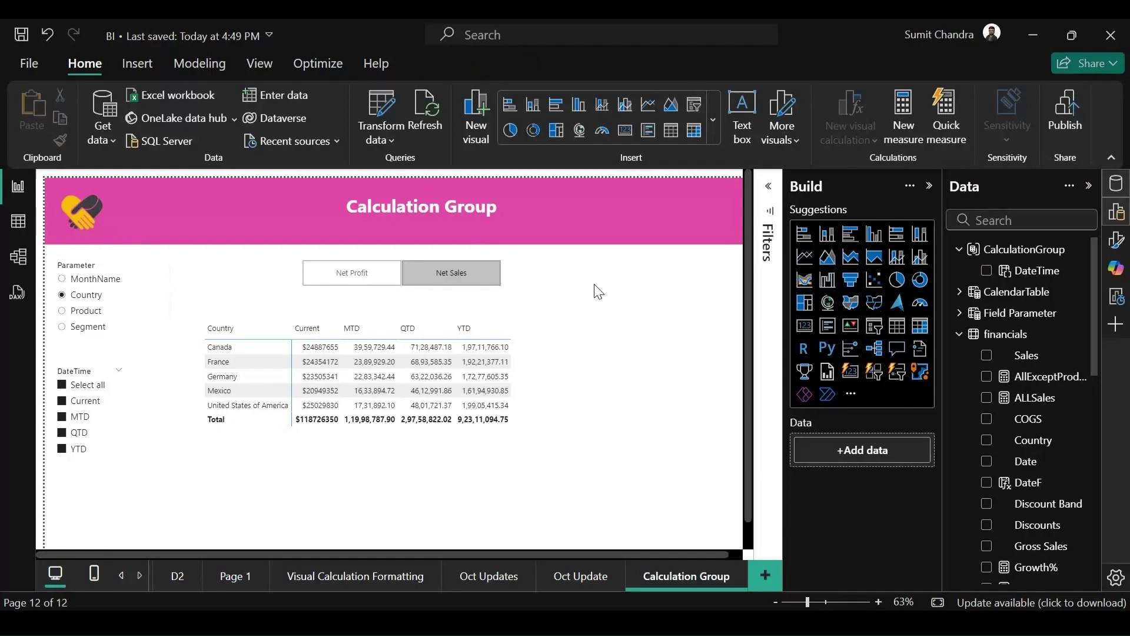
click(365, 285)
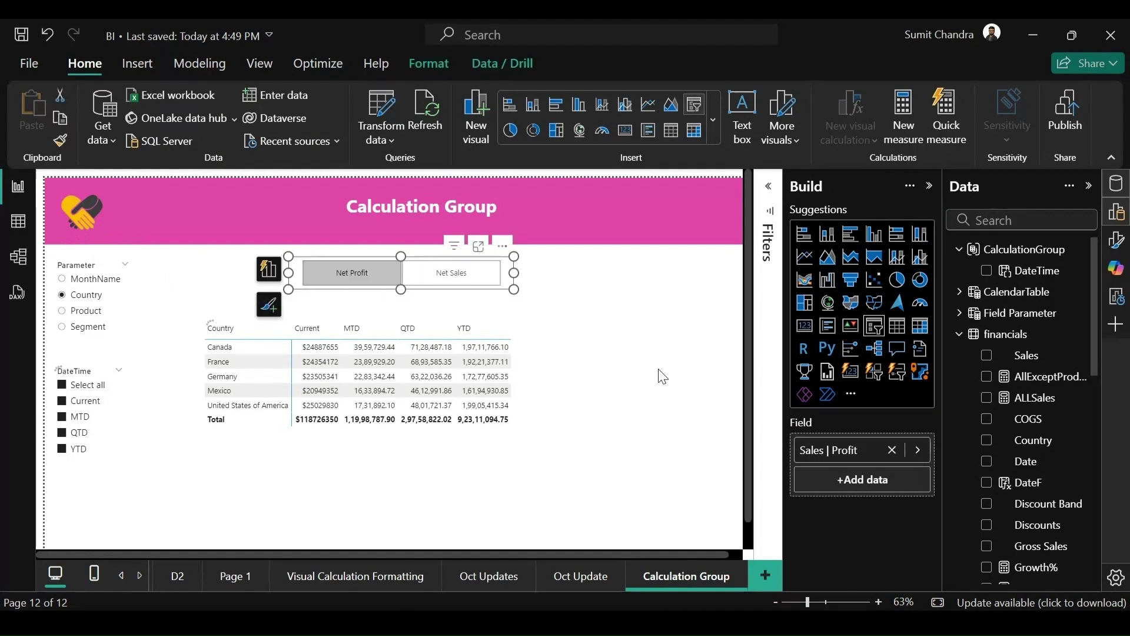
Step: Toggle the full selection in the DateTime slicer, clear it, and pick MTD and YTD
click(100, 380)
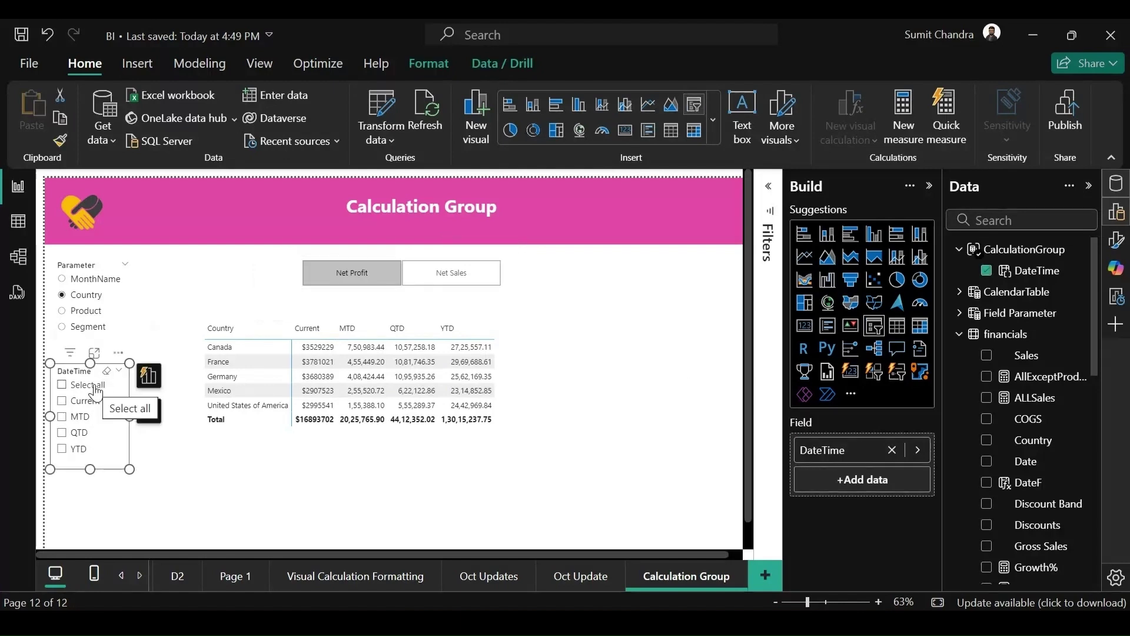
click(96, 391)
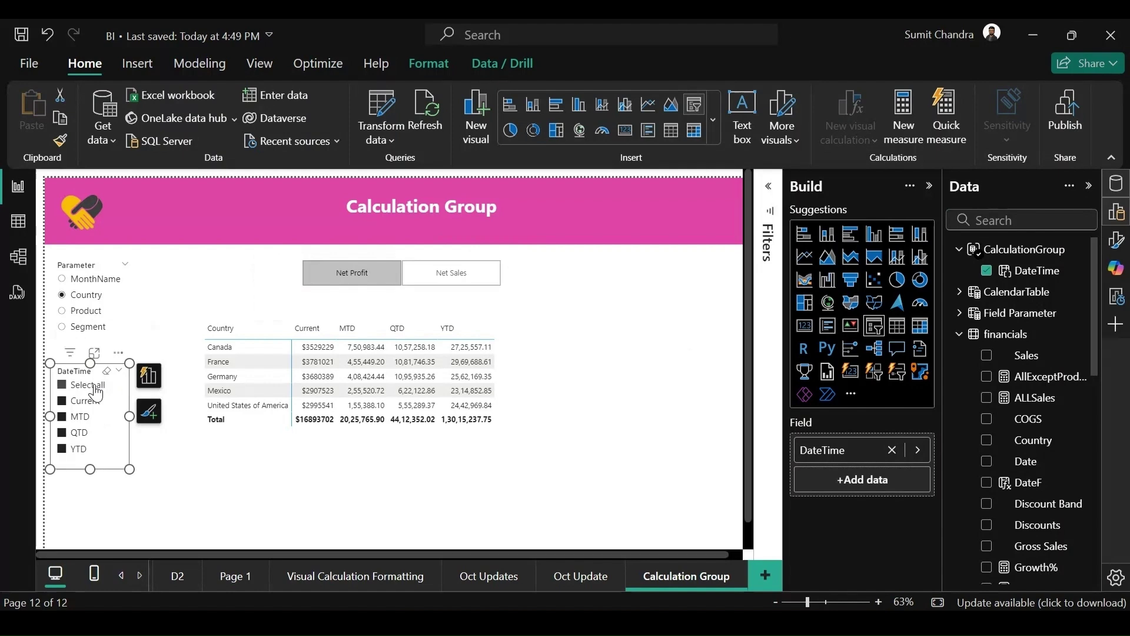
click(96, 392)
click(89, 423)
click(86, 455)
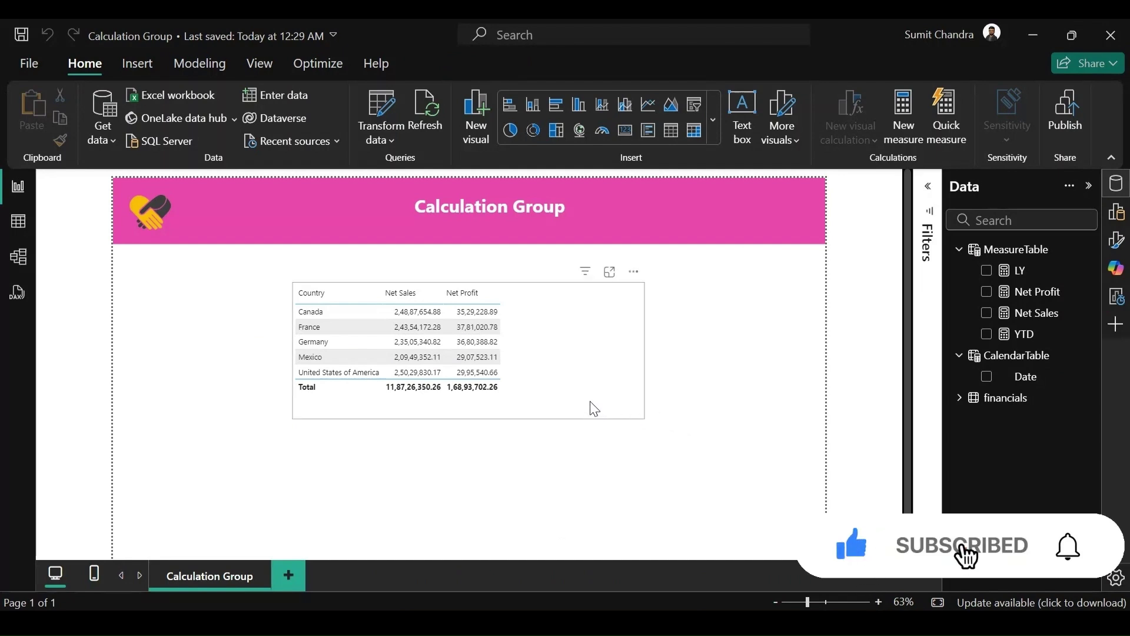
Step: Create a calculation group in the Model view, accepting that implicit measures will be discouraged
click(595, 409)
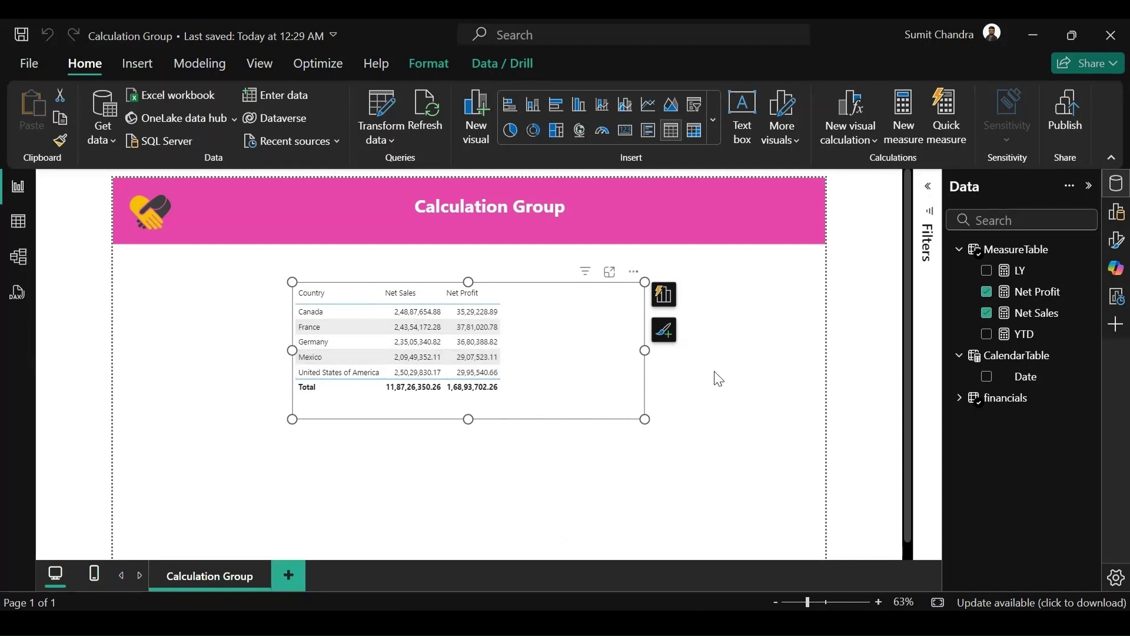
click(17, 259)
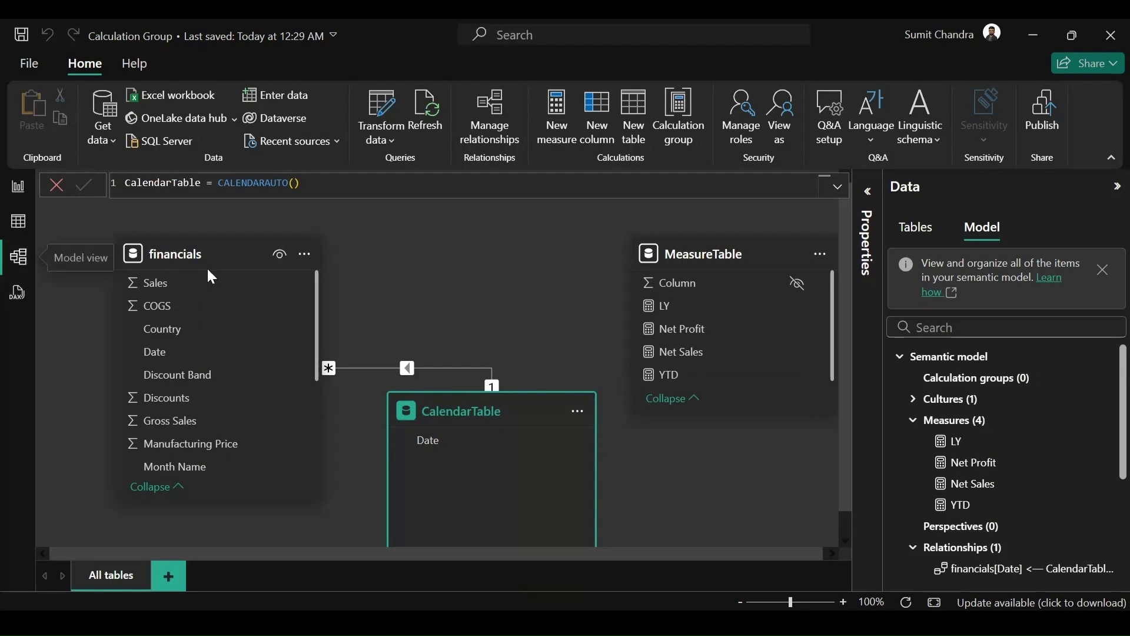
click(676, 111)
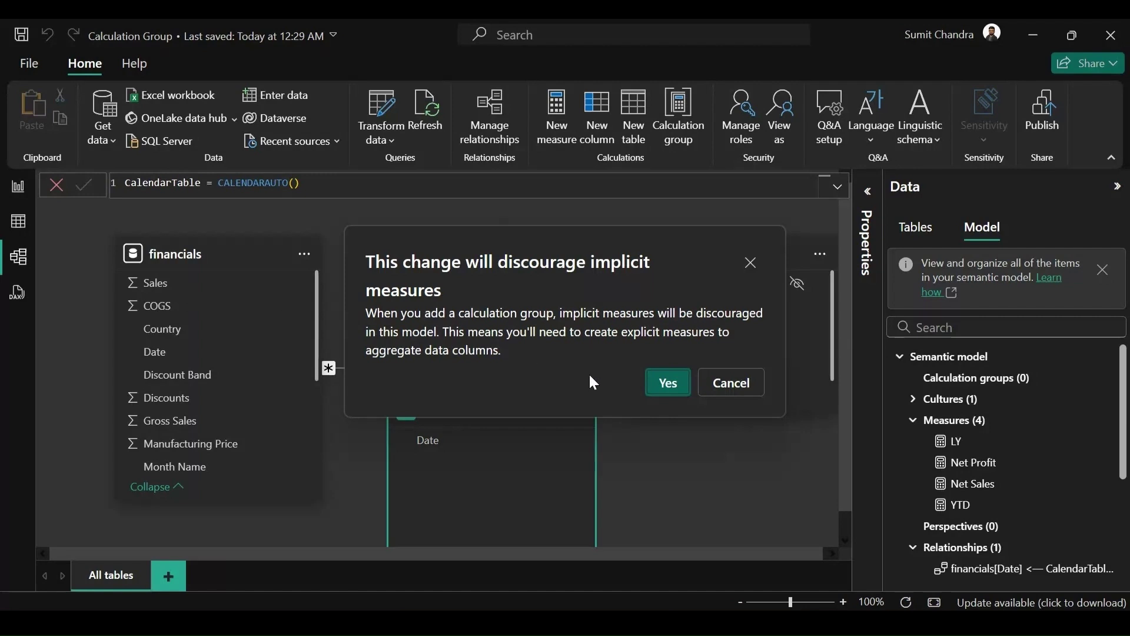
click(667, 383)
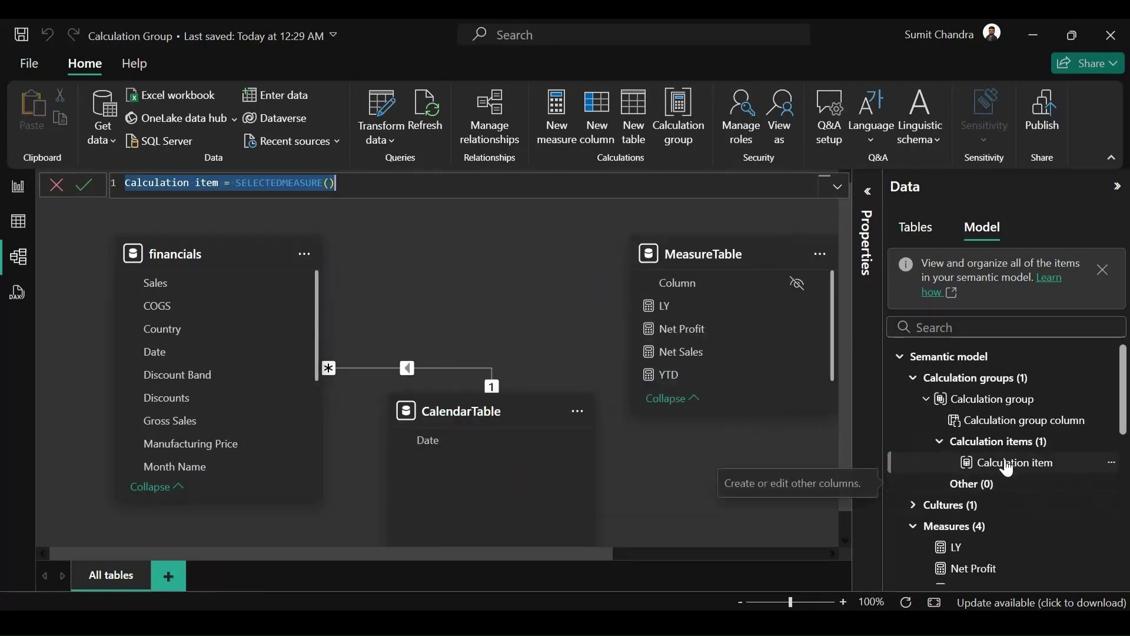
Step: Rename the new calculation group as My Calculations in its properties
click(997, 406)
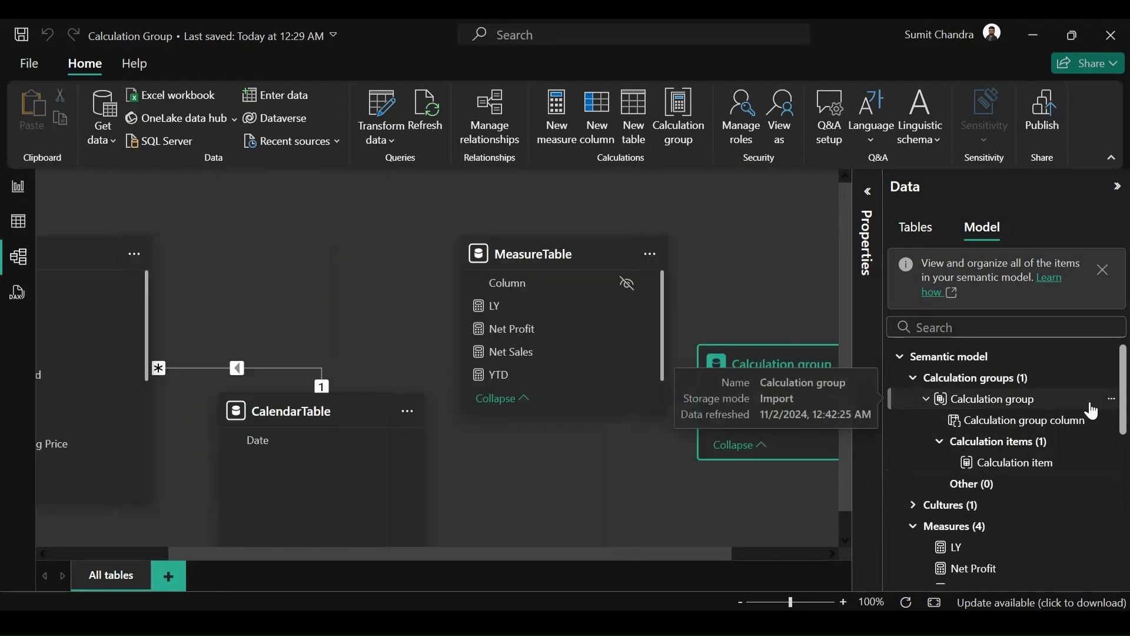
click(869, 191)
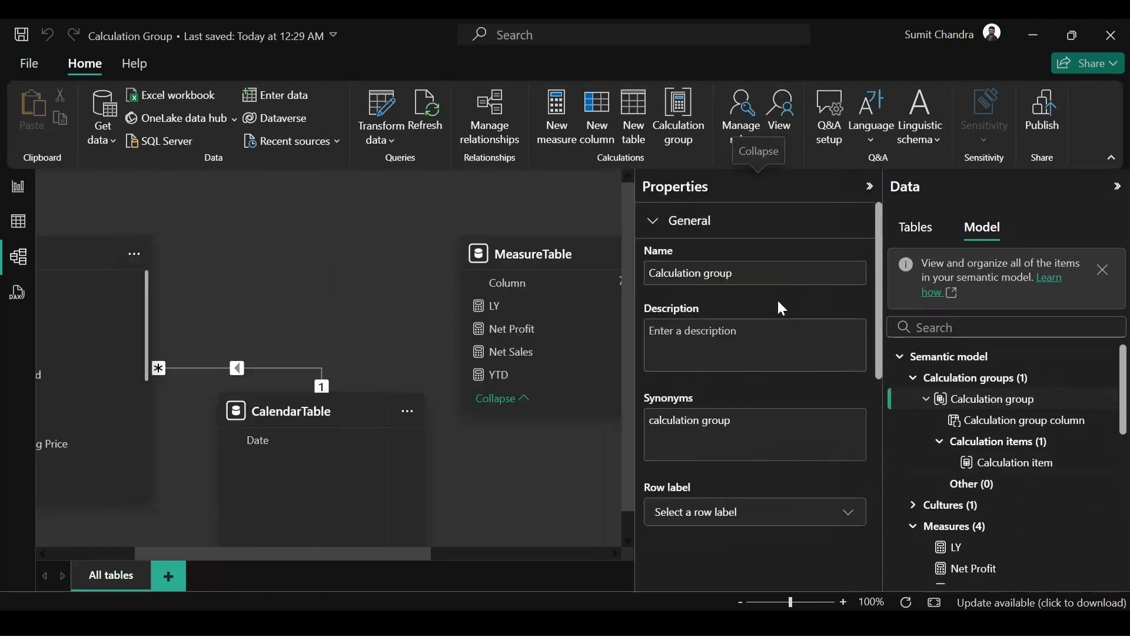
drag(733, 273, 630, 275)
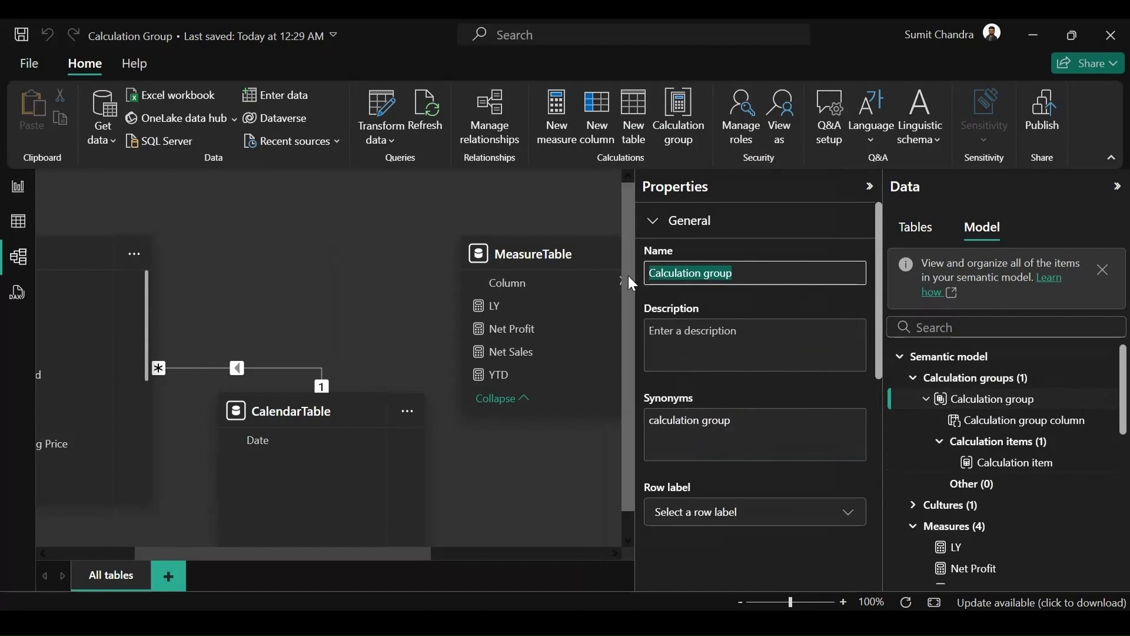
text(My Calculations)
key(Return)
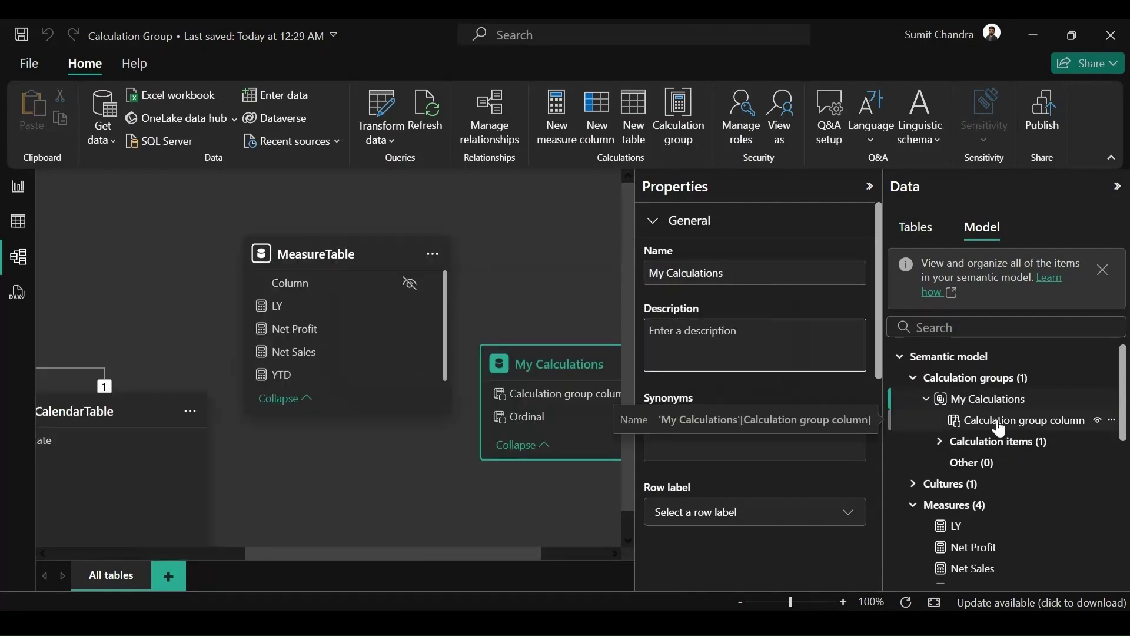
Step: Rename the calculation group column of My Calculations as Date Time
click(999, 427)
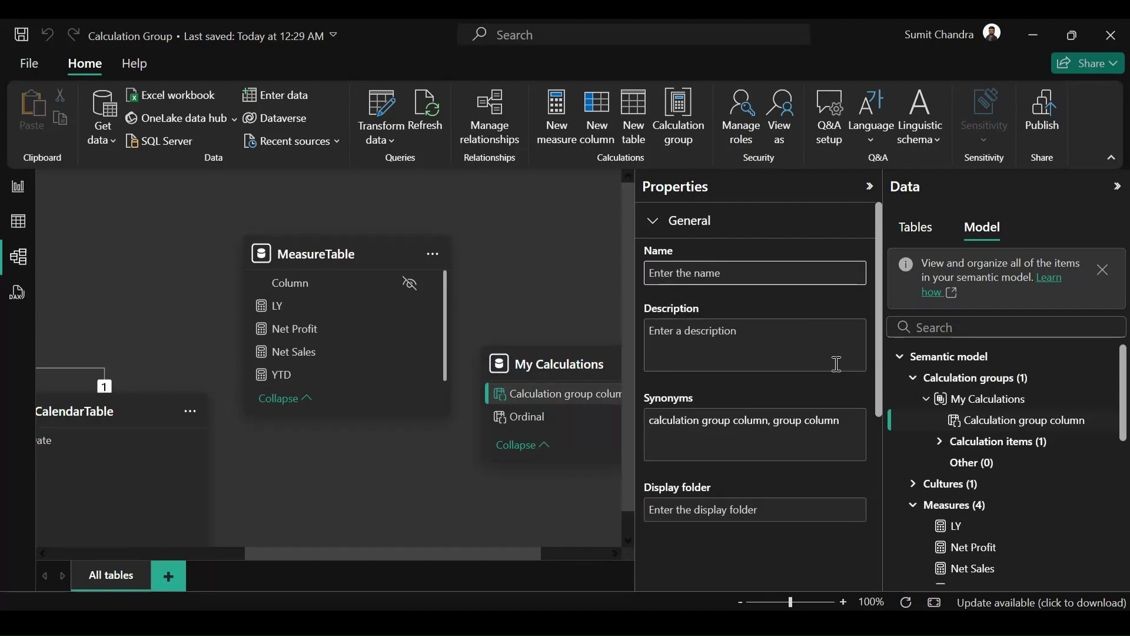
text(Date Time)
key(Return)
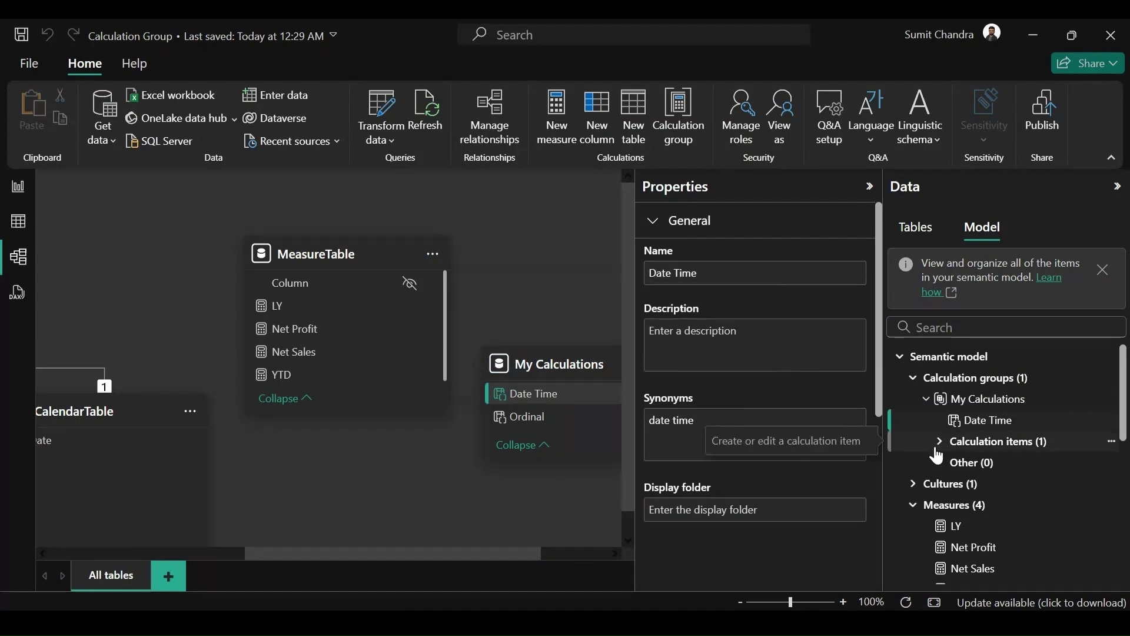
Step: Rename the default calculation item as Current Value in its formula, keeping SELECTEDMEASURE() as the expression
click(940, 442)
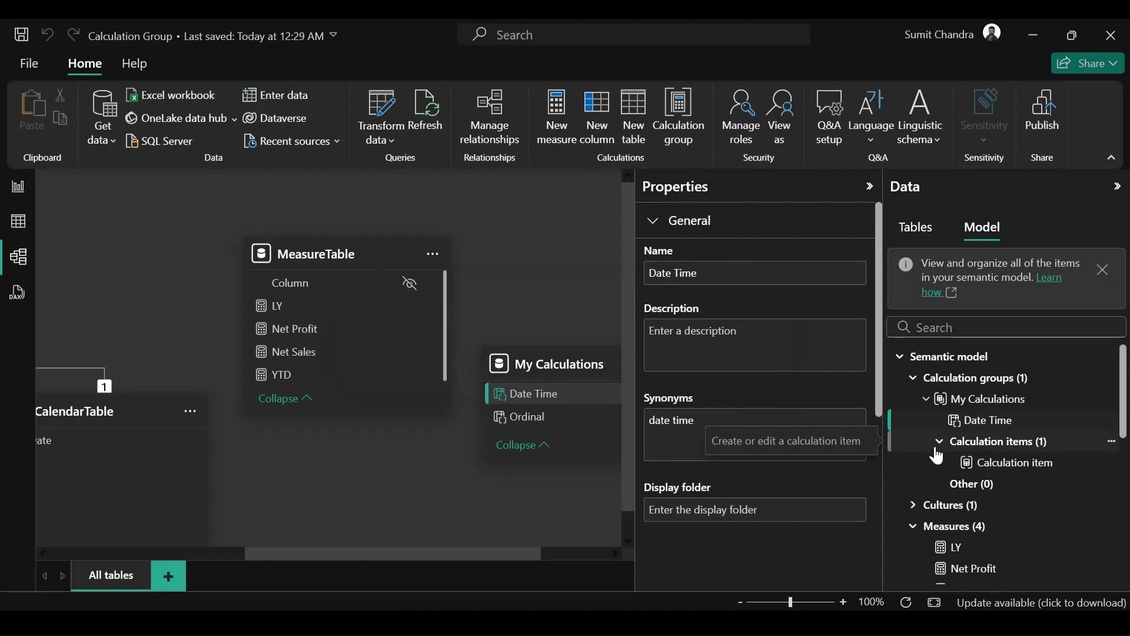
click(1007, 468)
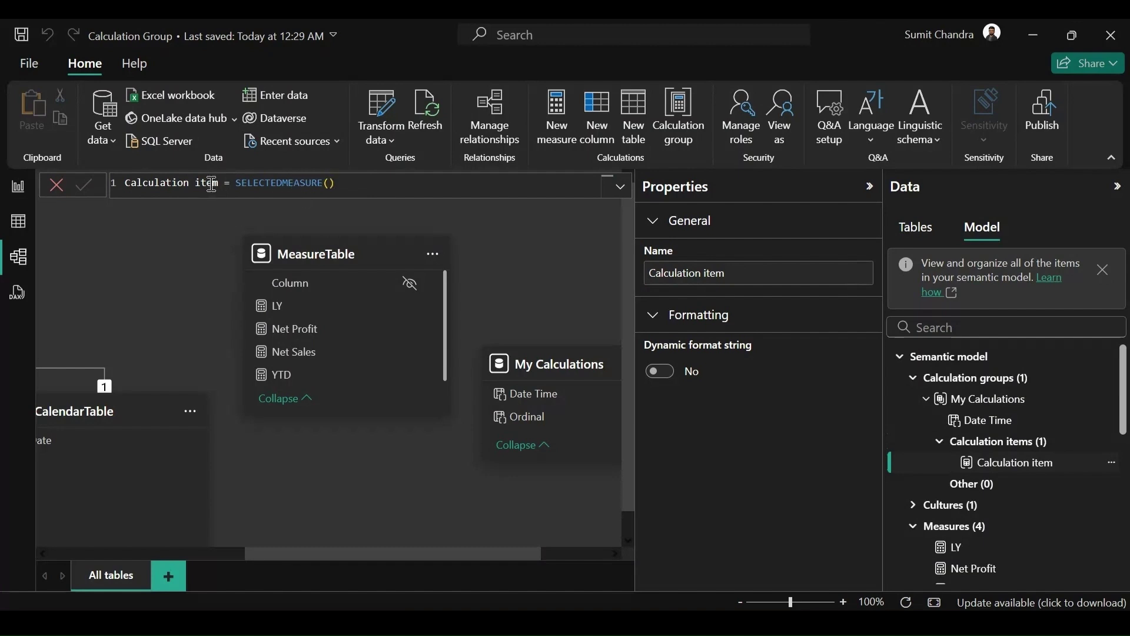
drag(222, 183, 124, 183)
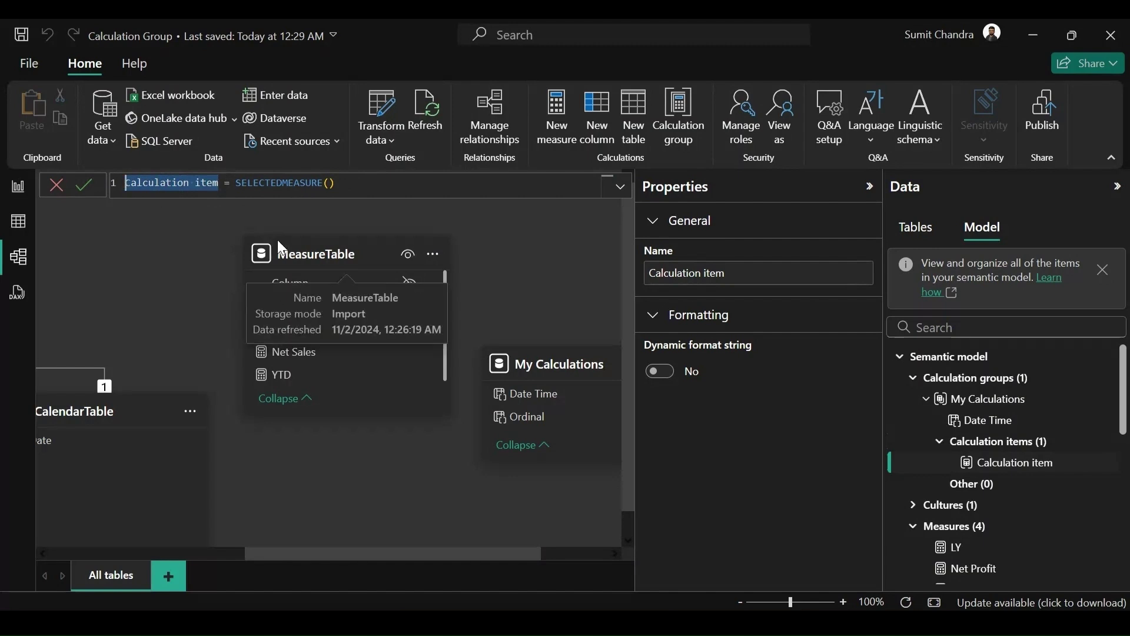
text(Current Value)
key(Return)
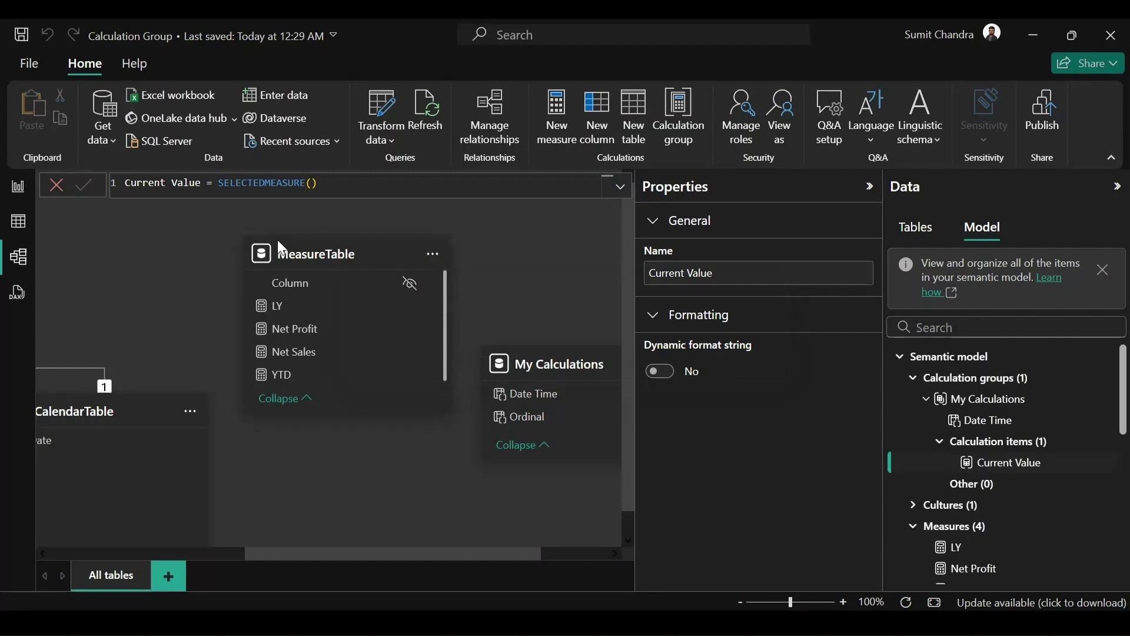
Step: Add a new calculation item to My Calculations and replace its name in the formula with YTD
click(1001, 446)
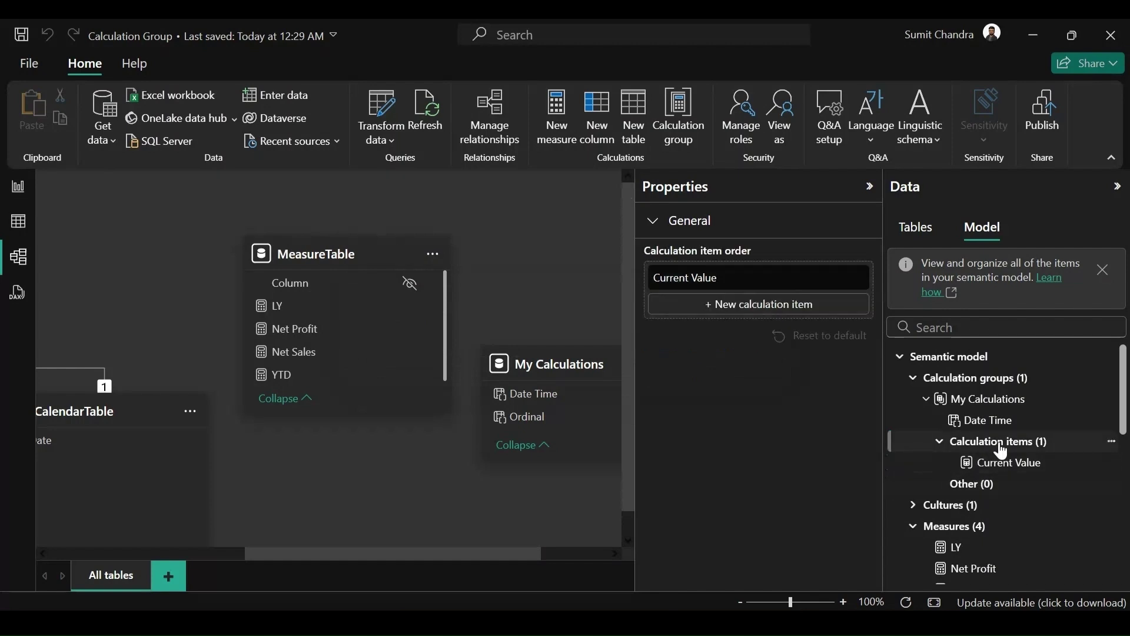
click(734, 305)
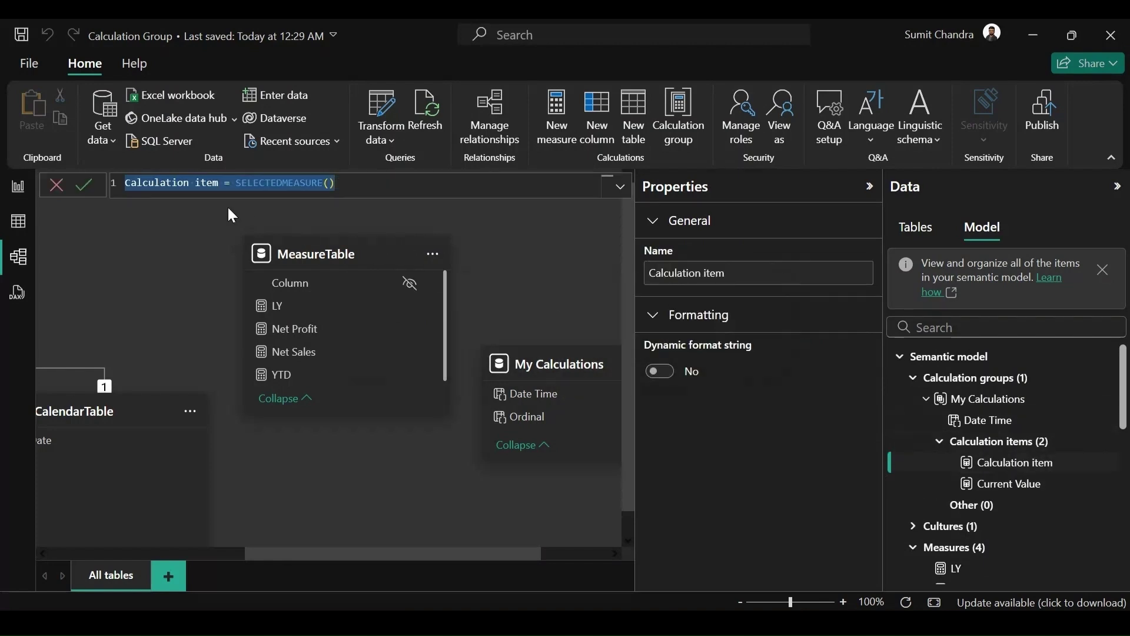
drag(220, 183, 113, 191)
key(BackSpace)
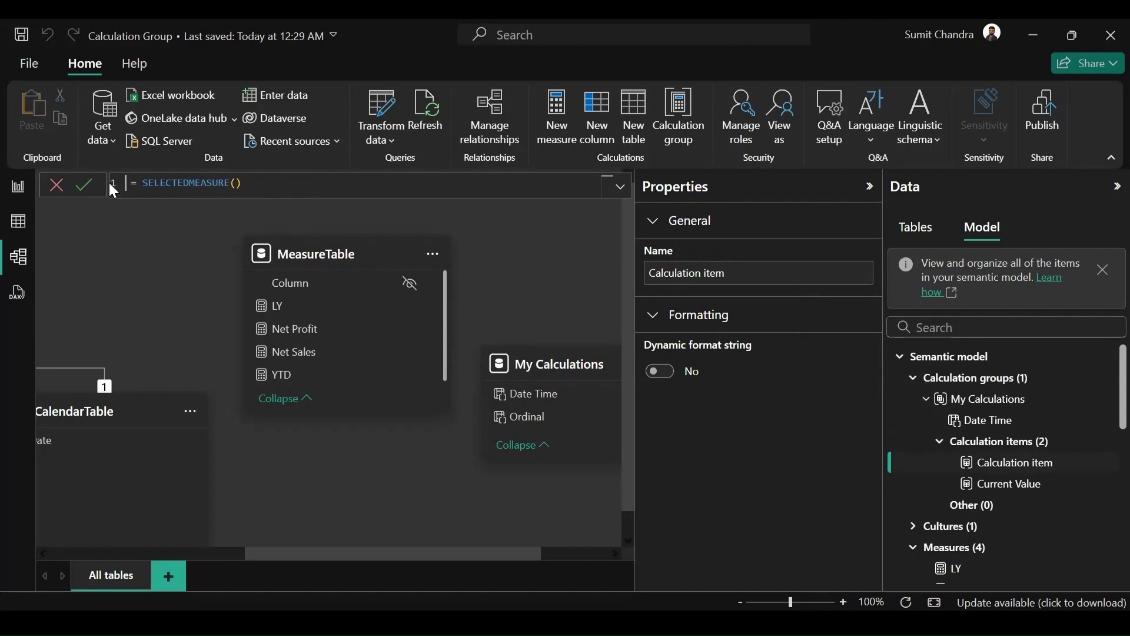
text(YTD)
Step: Define the YTD item's expression as TOTALYTD(SELECTEDMEASURE(),CalendarTable[Date])
double_click(164, 184)
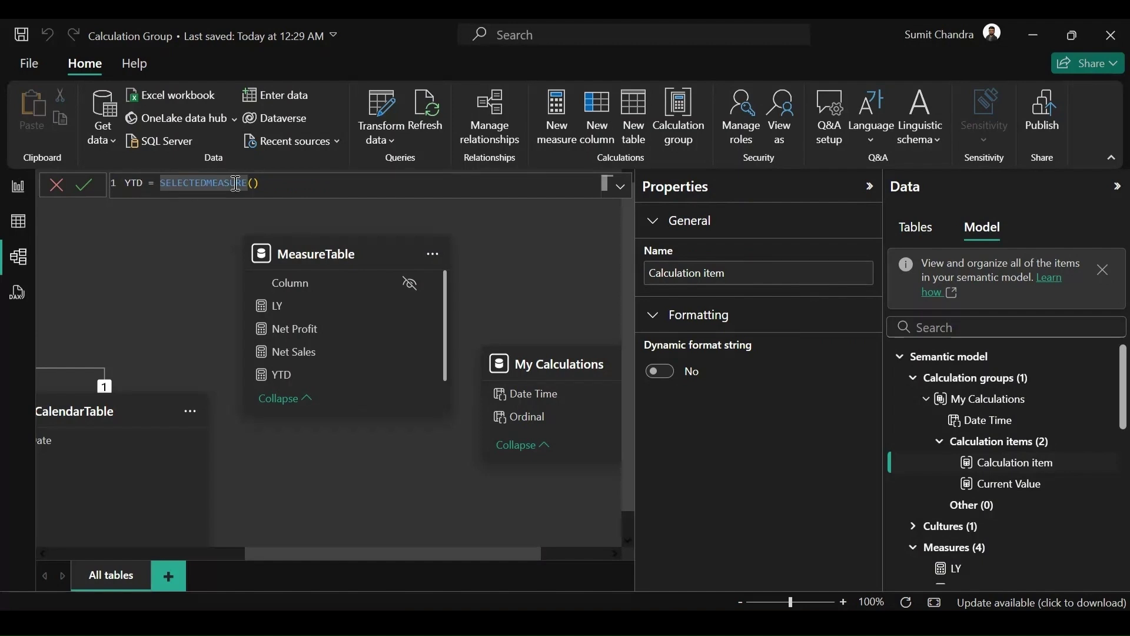
text(Tota)
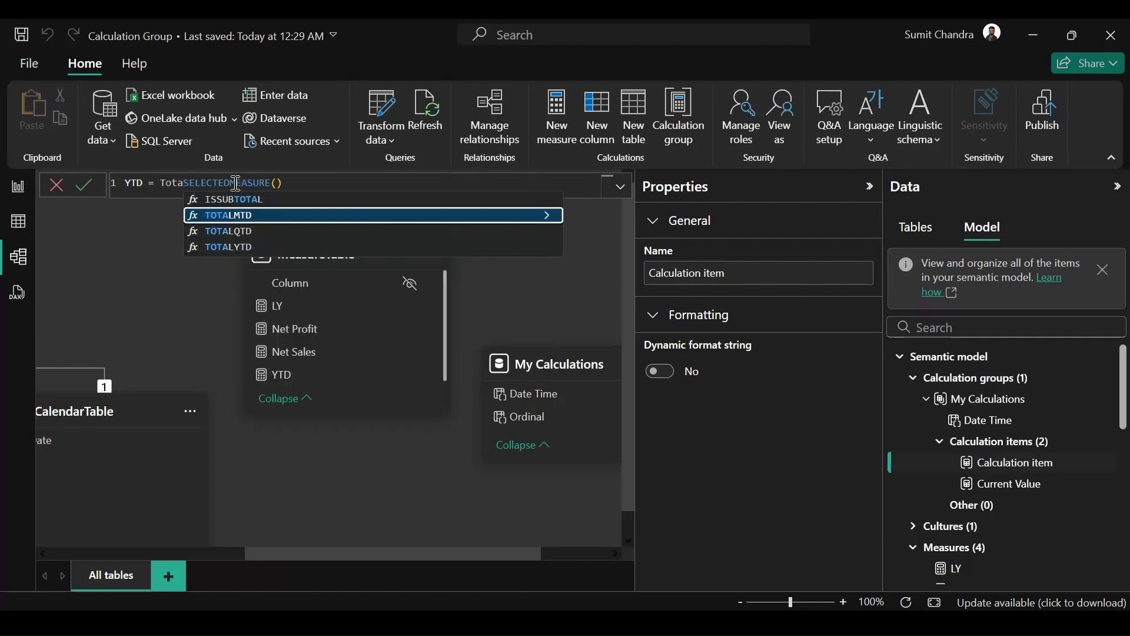
key(Down)
key(Down)
key(Tab)
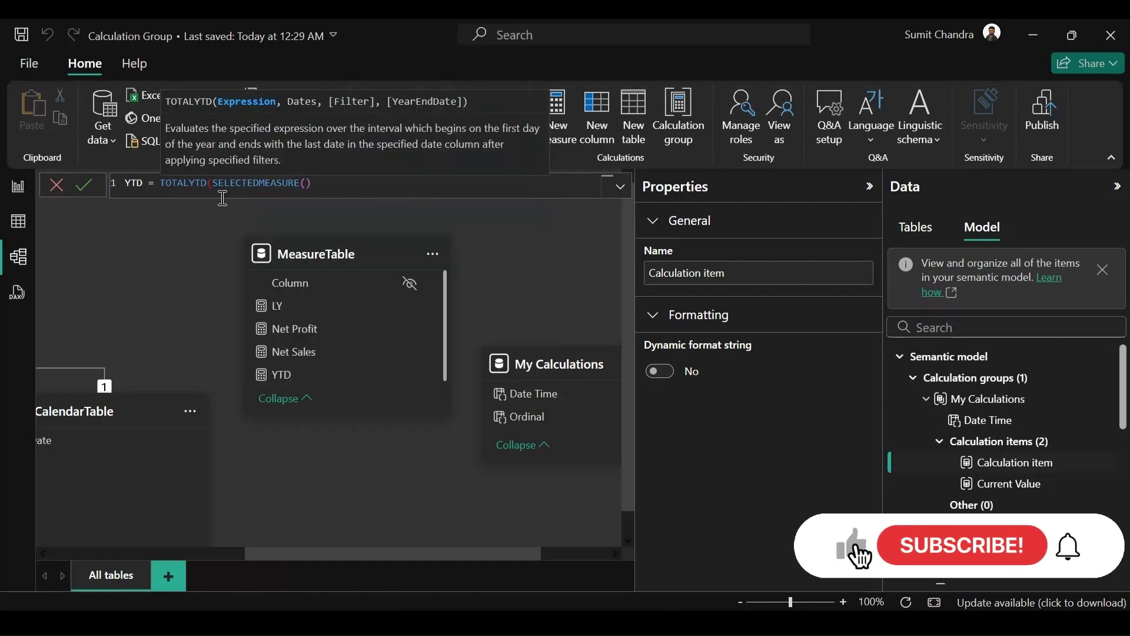
click(318, 186)
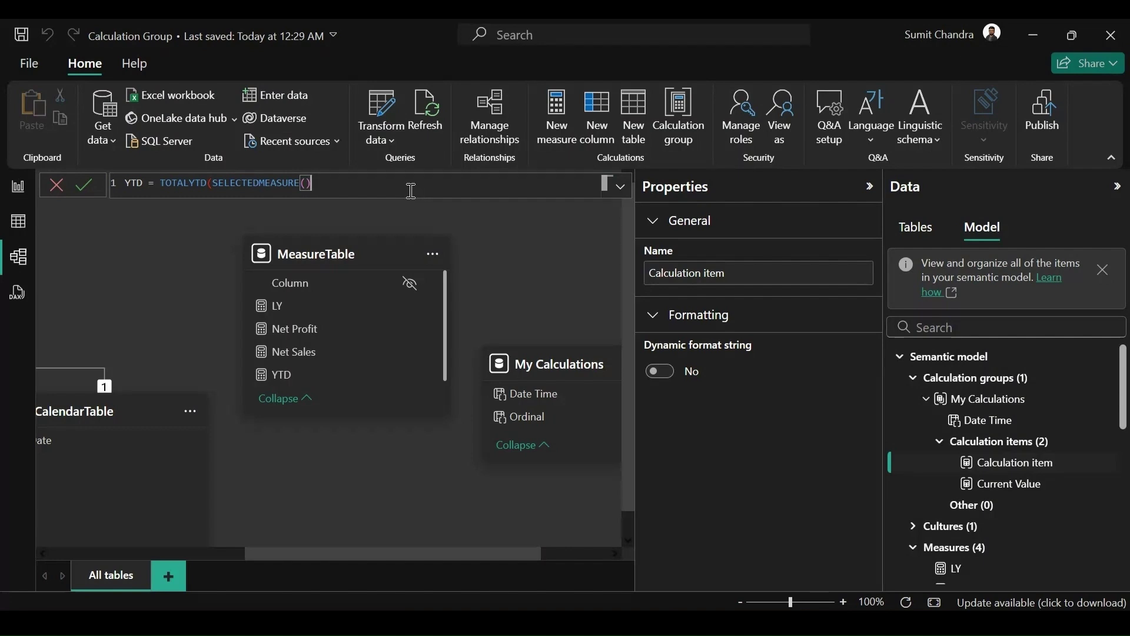
text(,)
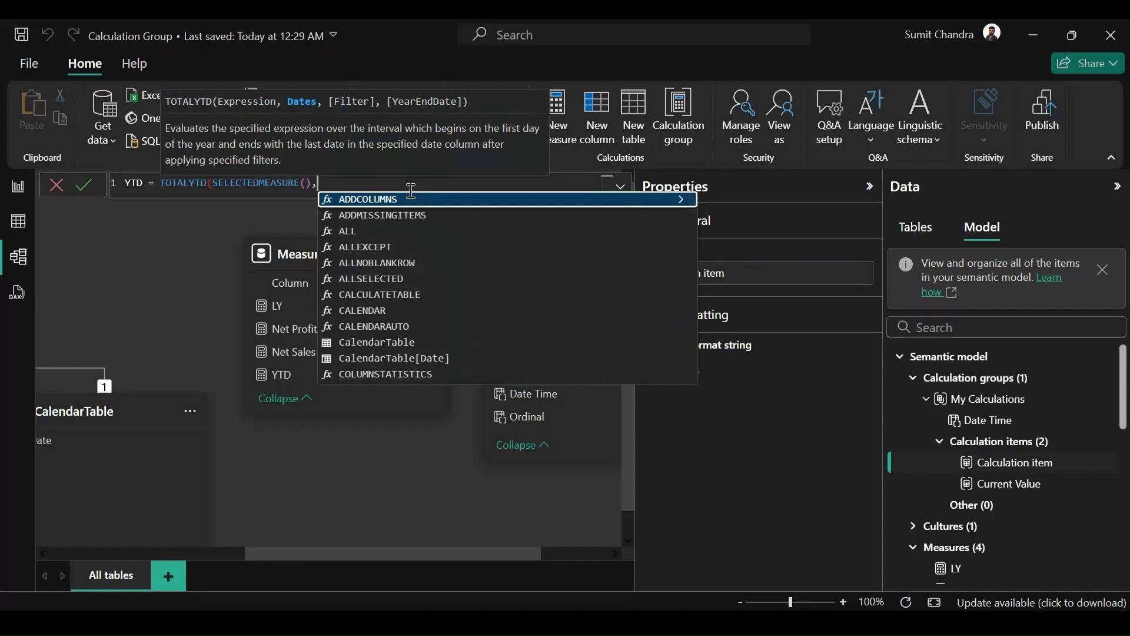
text(ca)
key(Down)
key(Down)
key(Down)
key(Down)
key(Tab)
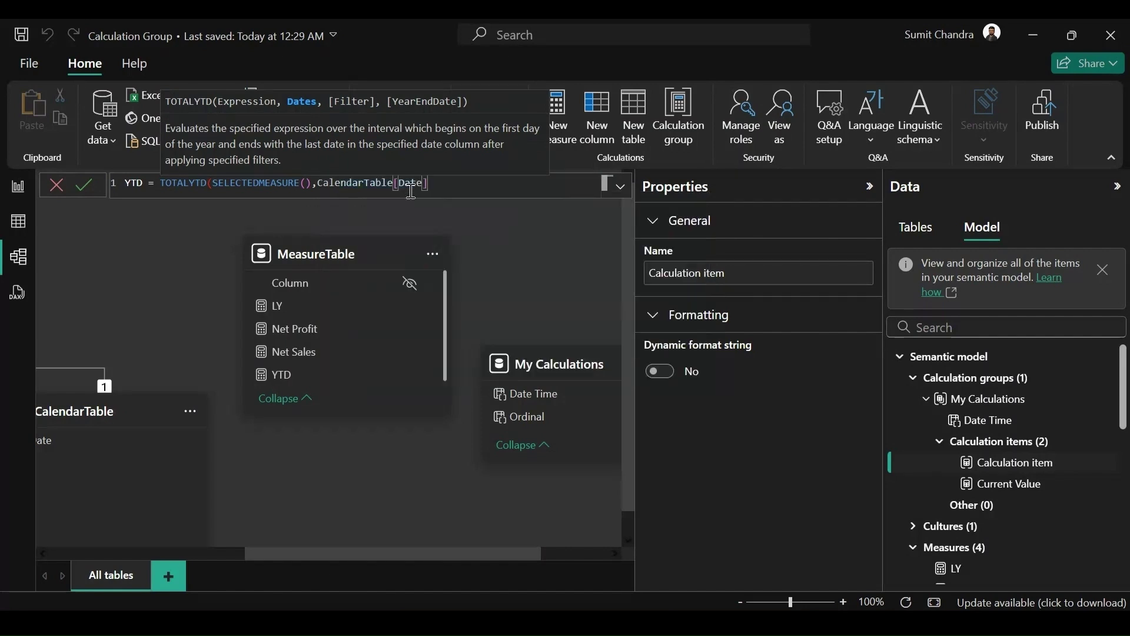
text())
Step: Copy the TOTALYTD expression for reuse and commit the YTD calculation item
drag(451, 178, 164, 184)
key(ctrl+c)
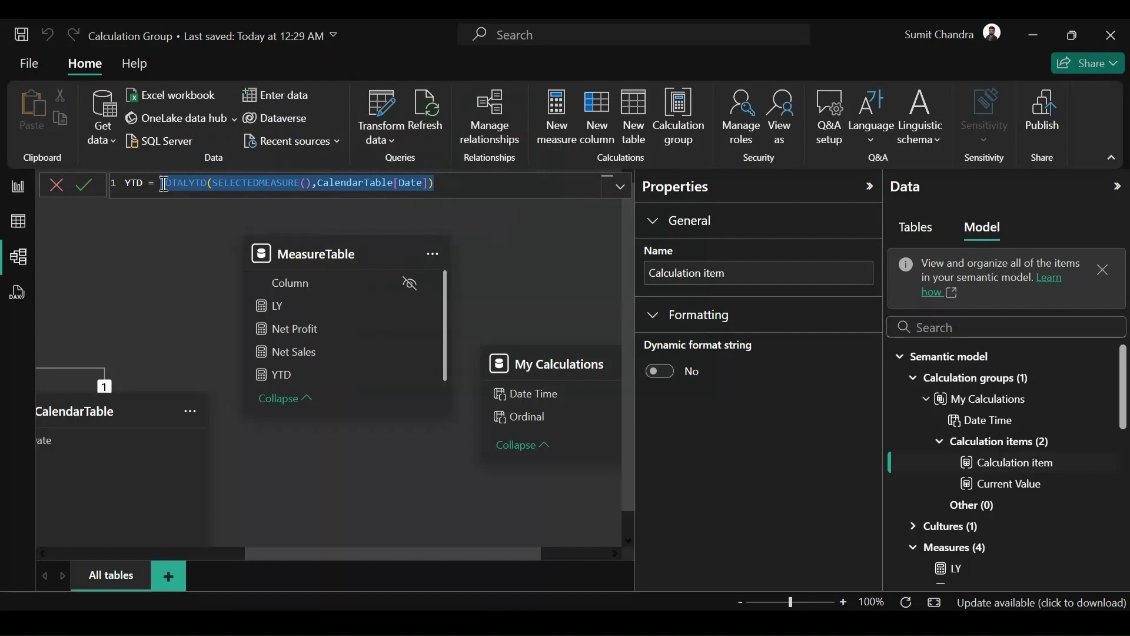
click(89, 184)
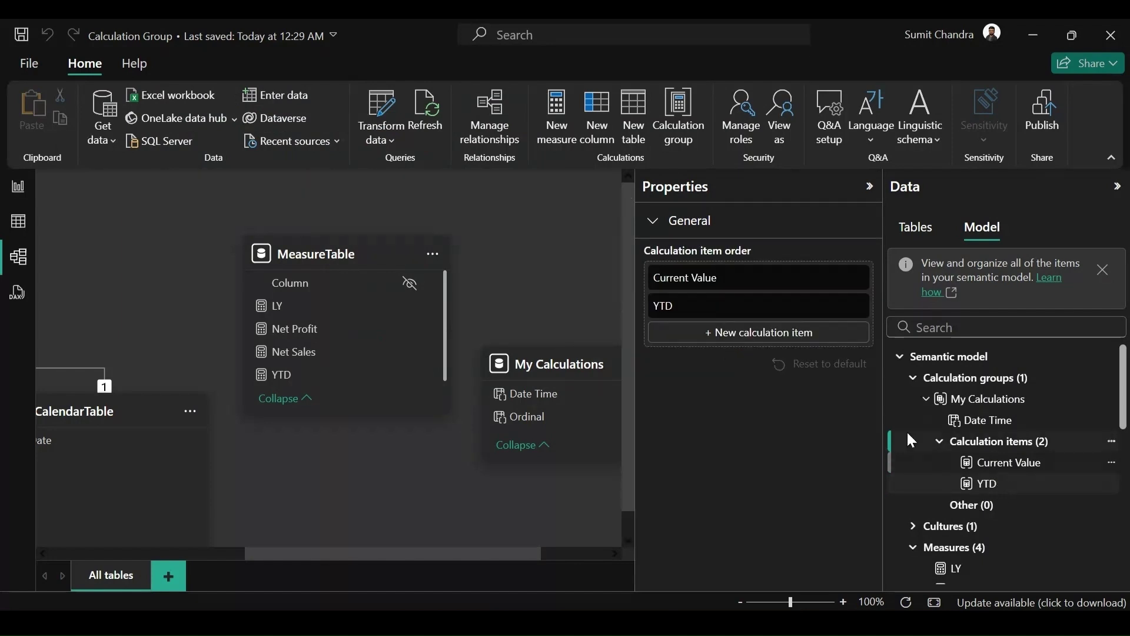
Step: Add a calculation item named QTD with the expression TOTALQTD(SELECTEDMEASURE(),CalendarTable[Date]), adapting the copied TOTALYTD expression, and commit it
click(747, 339)
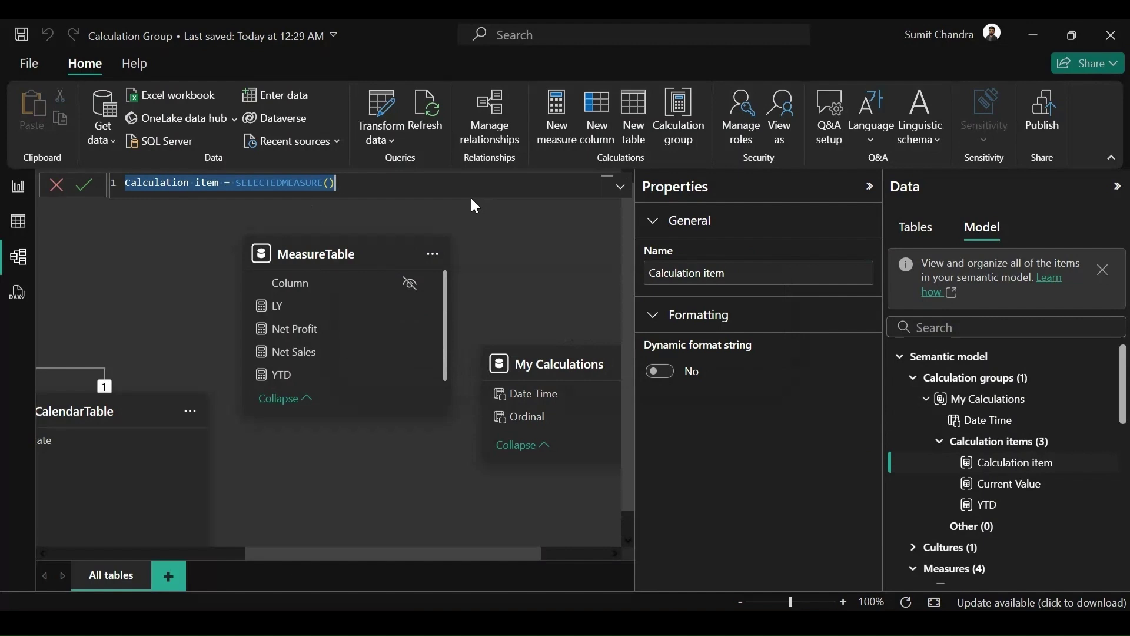
key(ctrl+v)
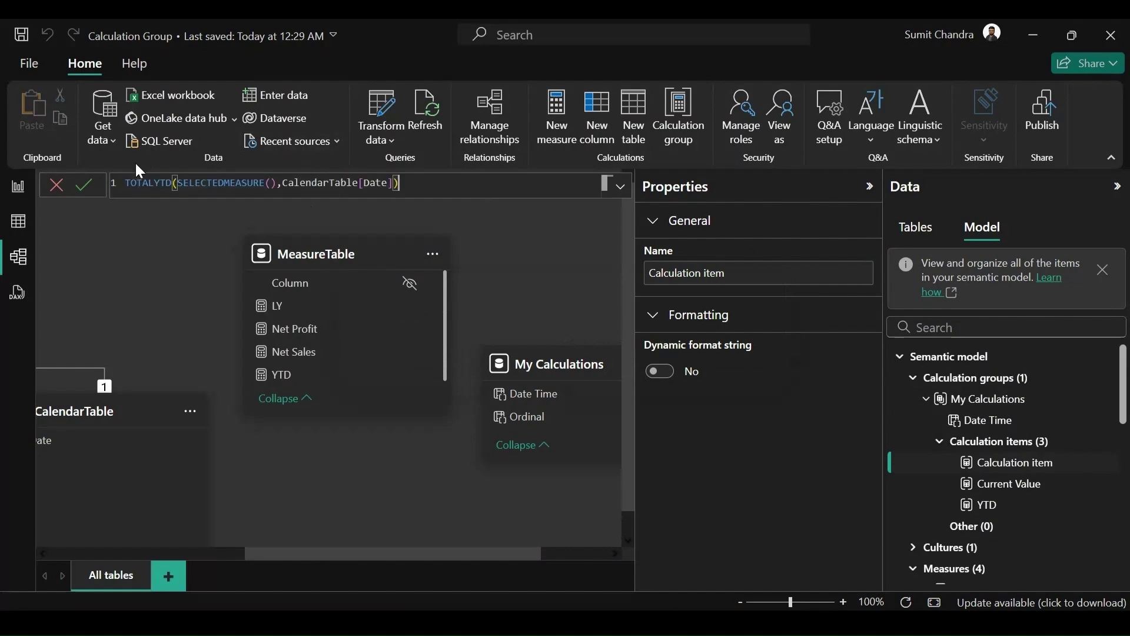
click(127, 181)
text(QTD)
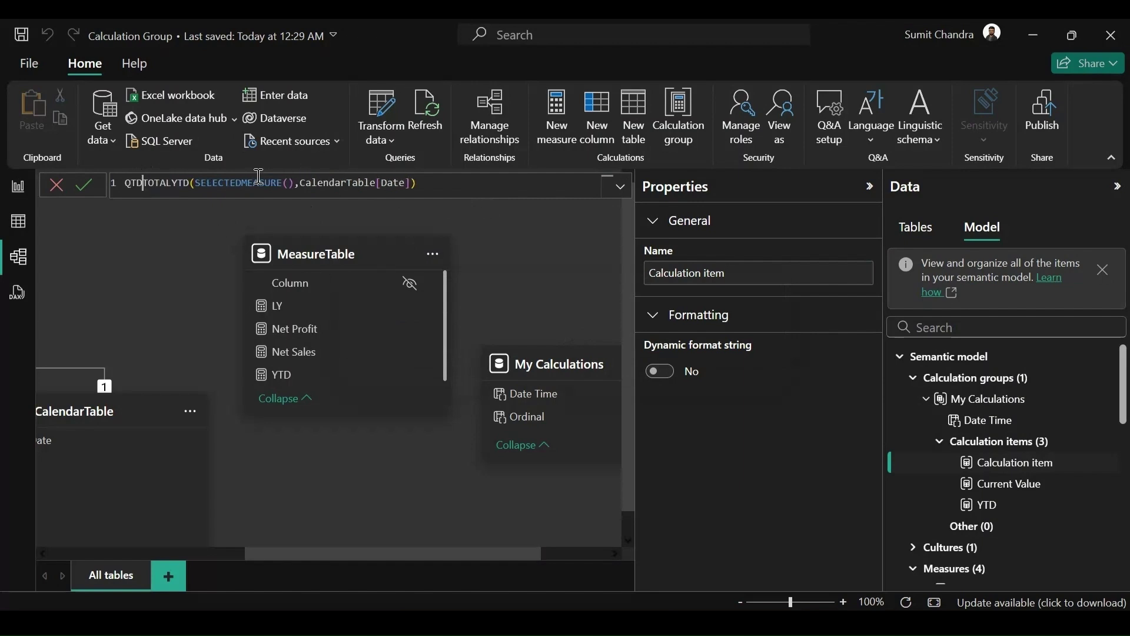
text( =)
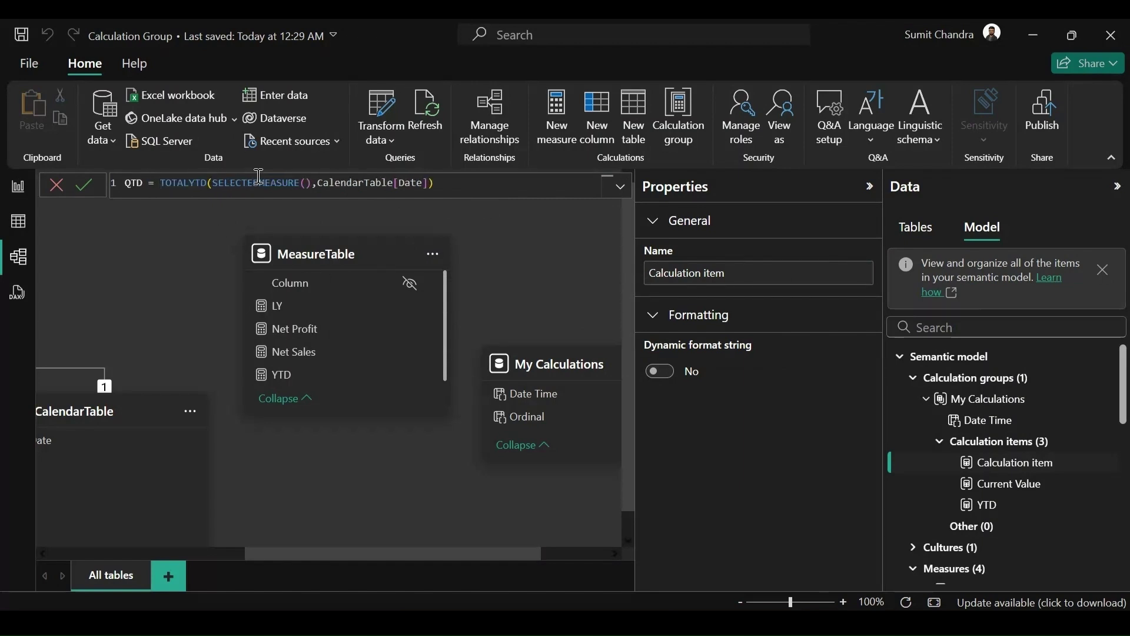
double_click(200, 183)
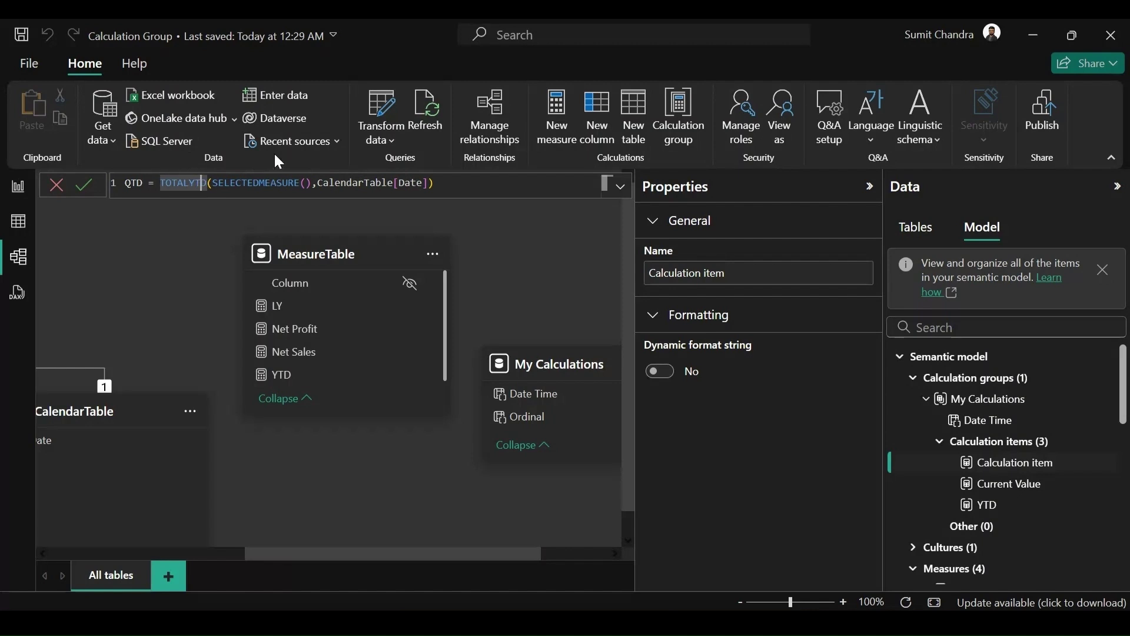
text(TOTALQTD)
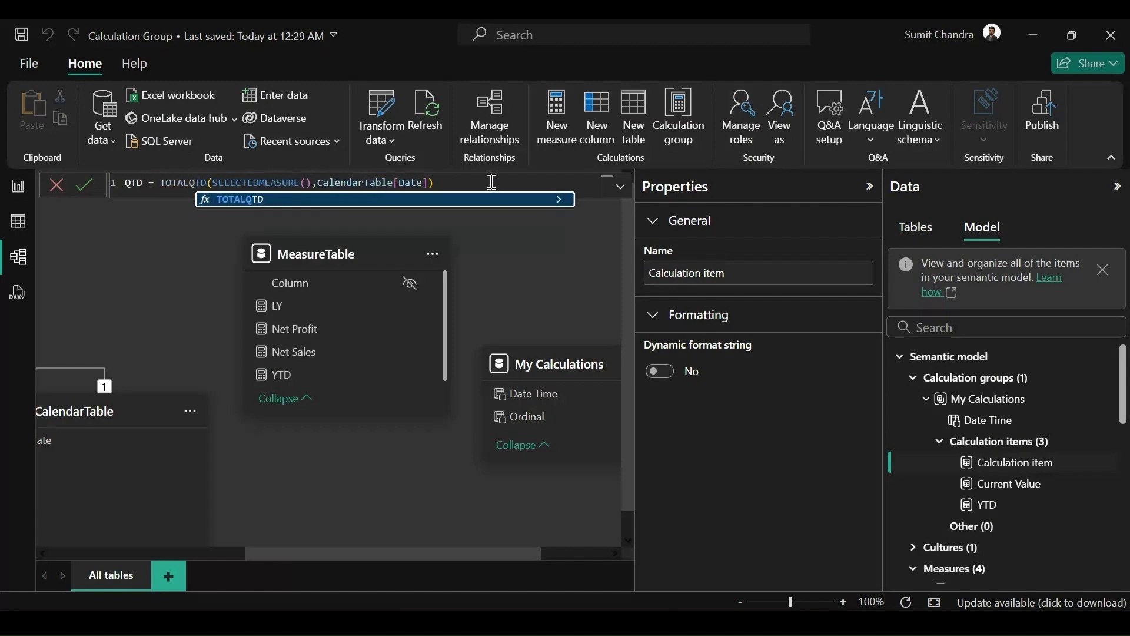
click(86, 186)
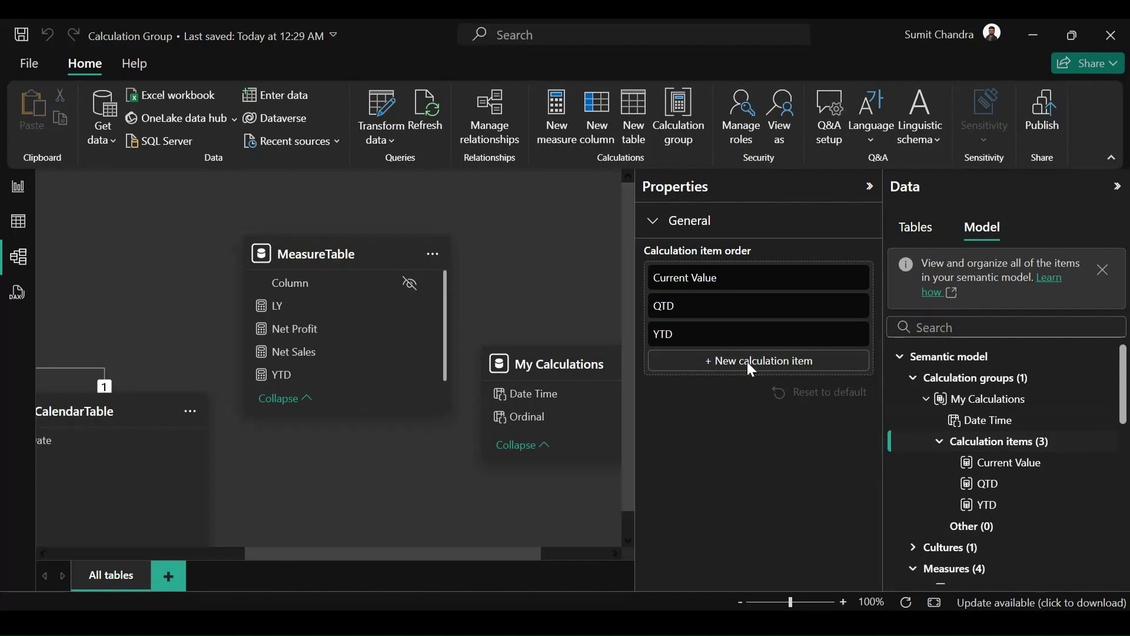
Step: Add a calculation item named MTD with the expression TOTALMTD(SELECTEDMEASURE(),CalendarTable[Date]), adapting the copied TOTALYTD expression, and commit it
click(752, 361)
key(ctrl+v)
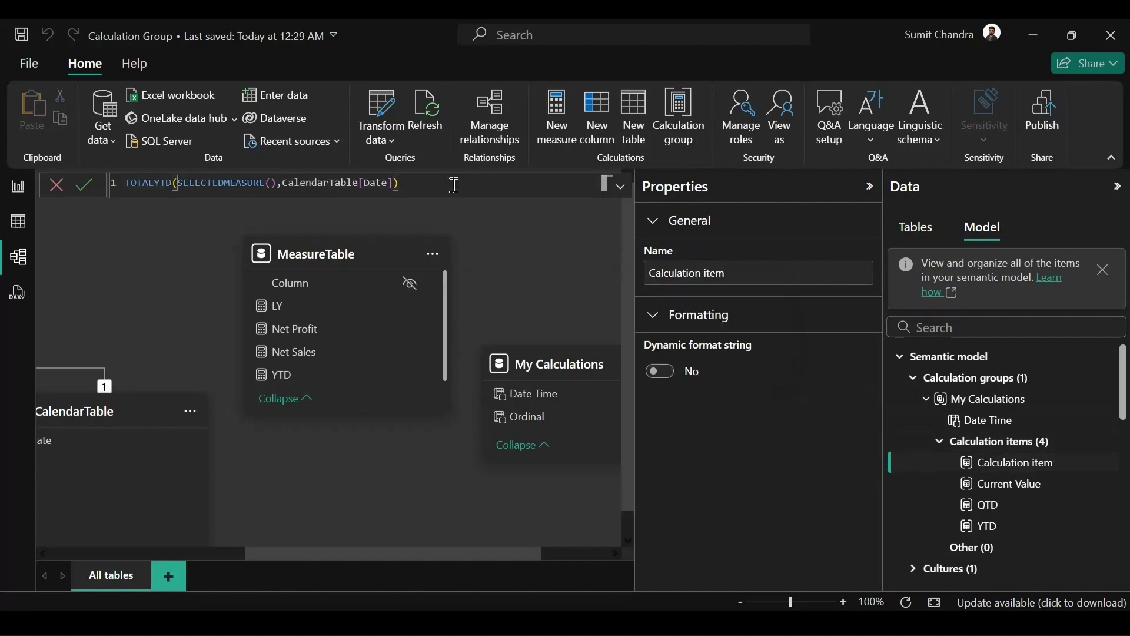
key(Home)
text(MTD =)
click(200, 183)
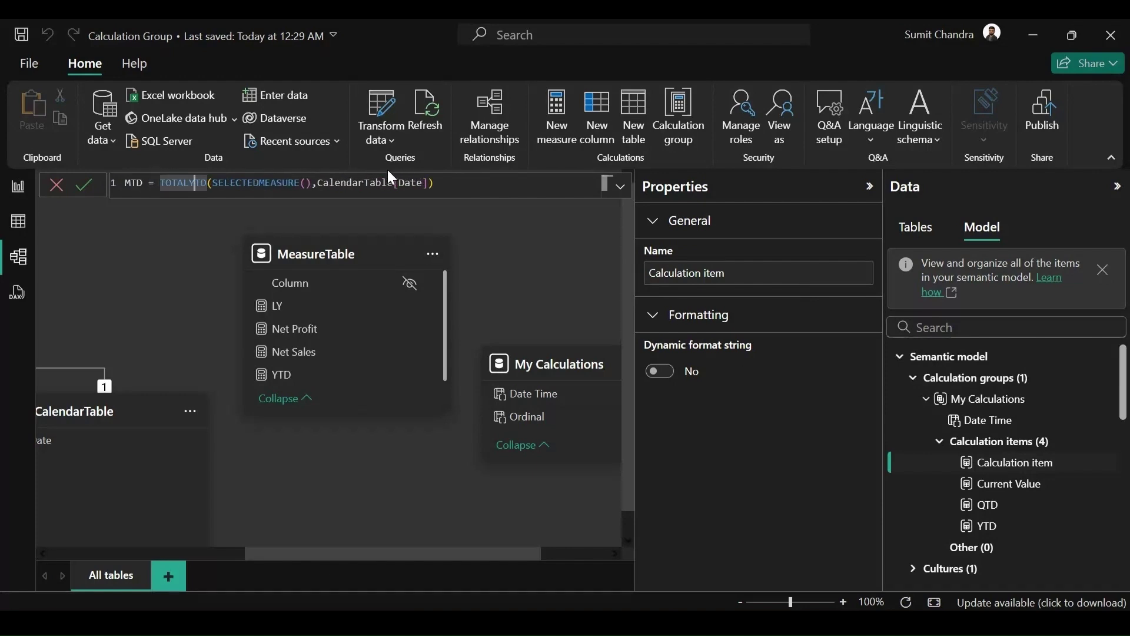
key(BackSpace)
text(M)
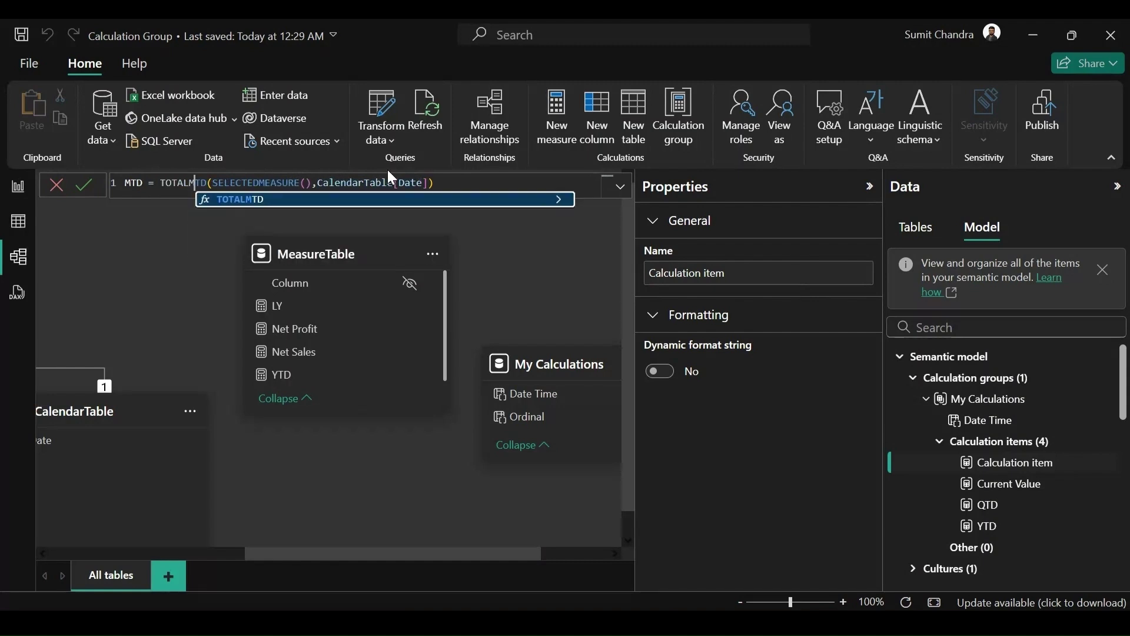
click(85, 184)
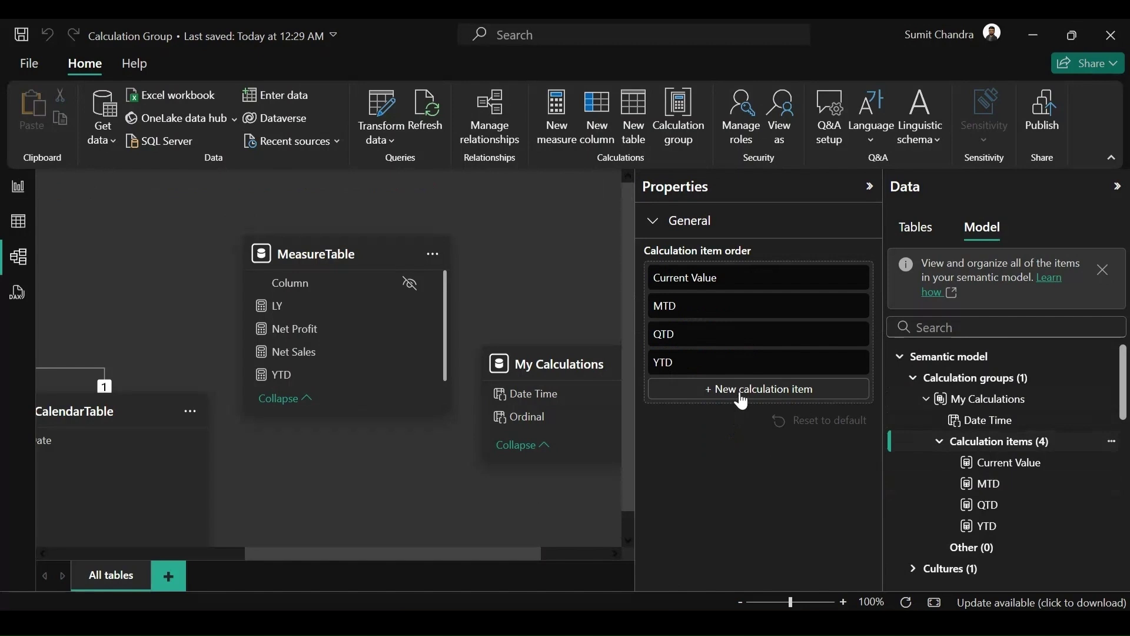
Step: Add another calculation item to My Calculations and replace its name in the formula with LY
click(740, 393)
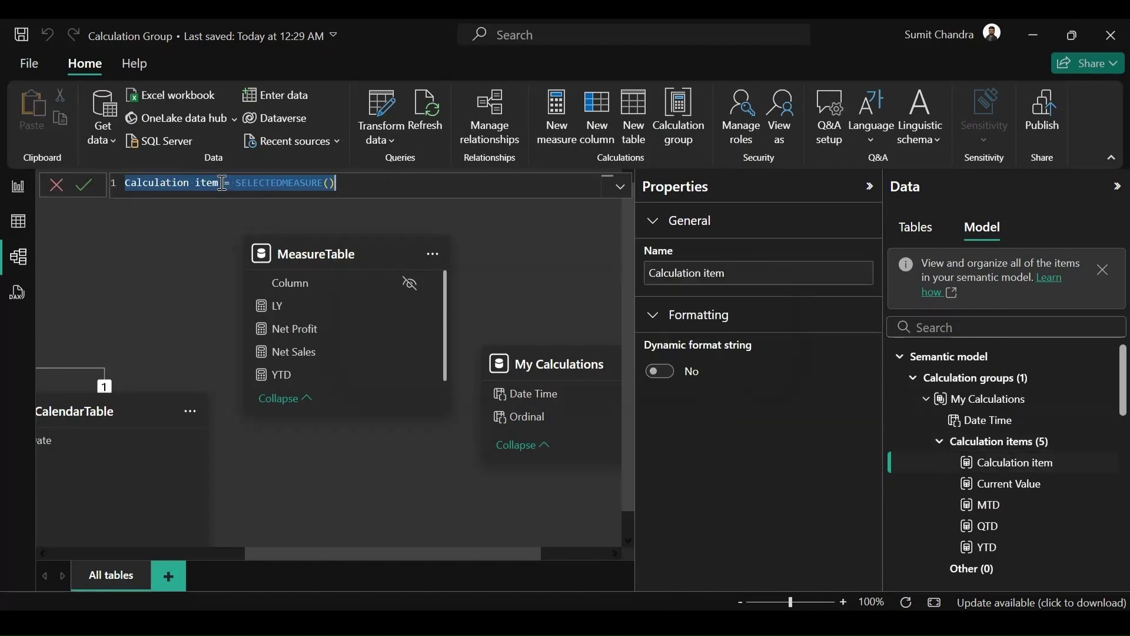
drag(207, 184, 125, 184)
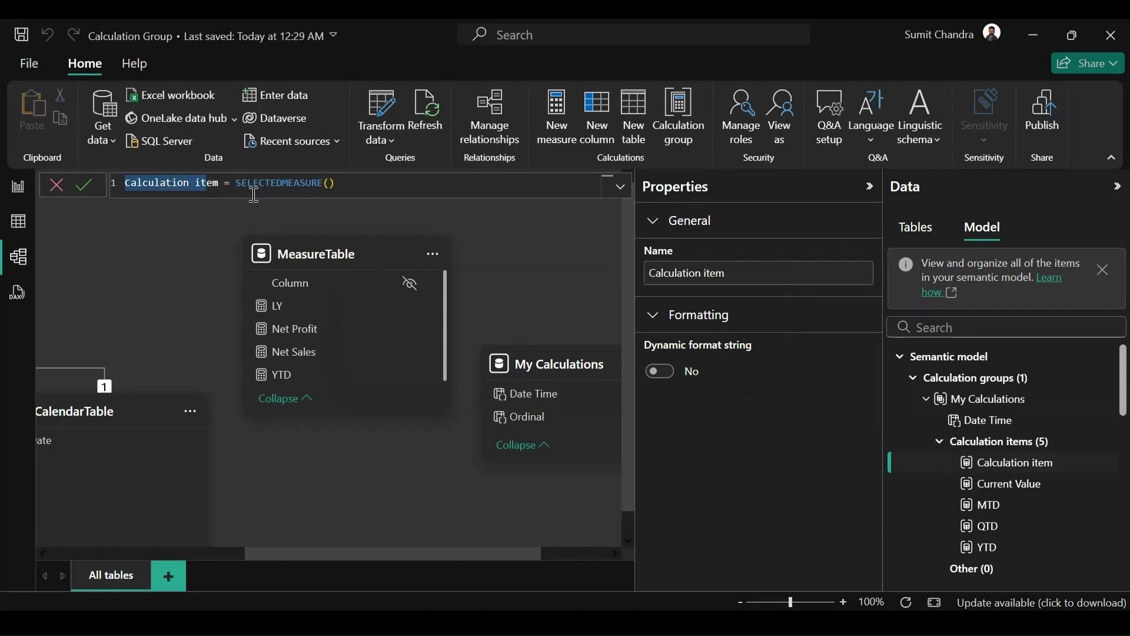
text(LY)
key(Delete)
key(Delete)
Step: Define the LY item's expression as CALCULATE(SELECTEDMEASURE(),SAMEPERIODLASTYEAR('CalendarTable'[Date])) and commit it
click(153, 183)
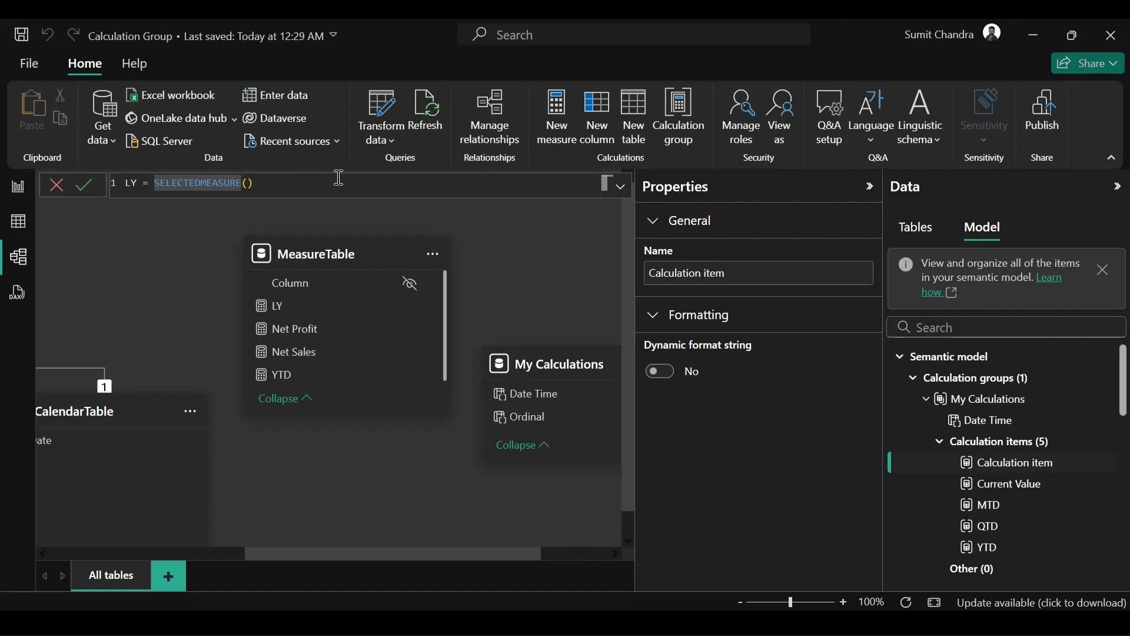
text(Cal)
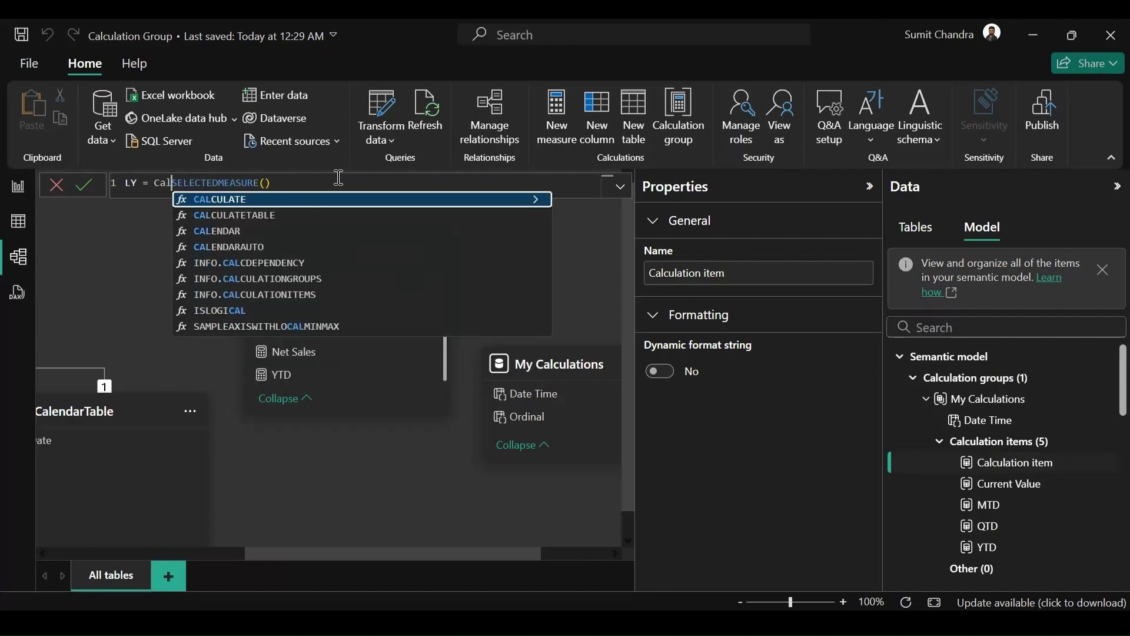
key(Tab)
click(339, 178)
text(,)
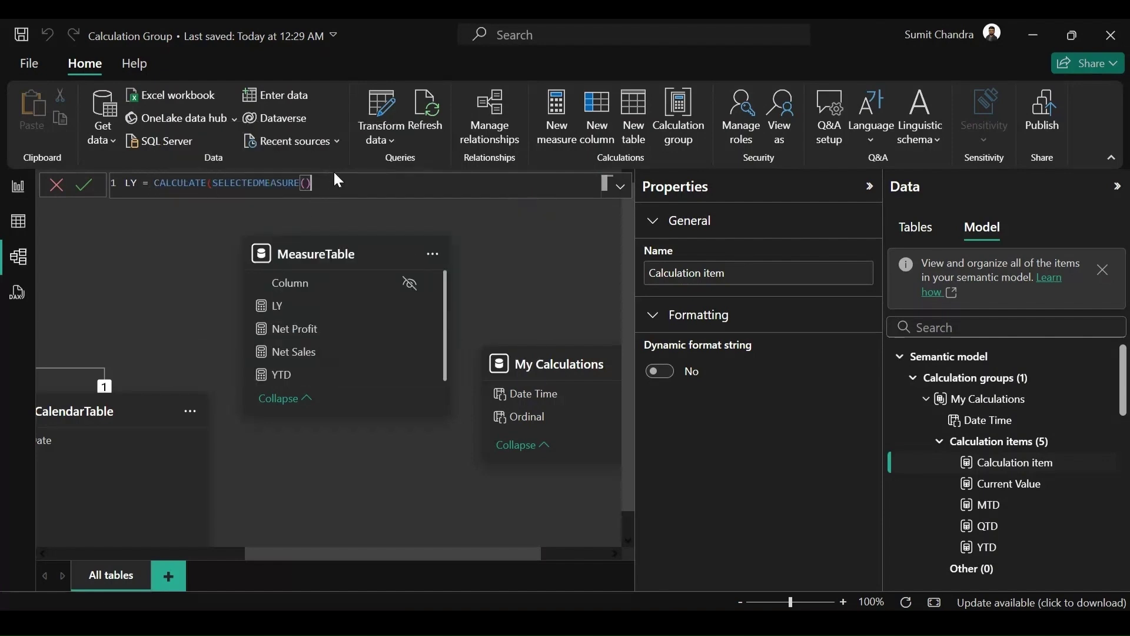
text(same)
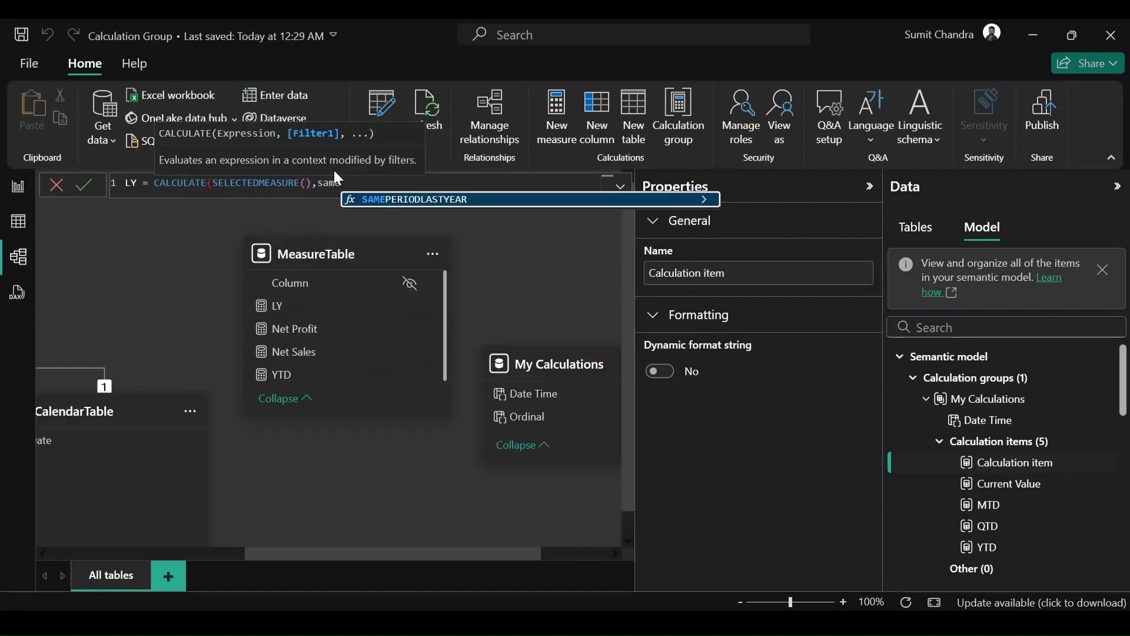
key(Tab)
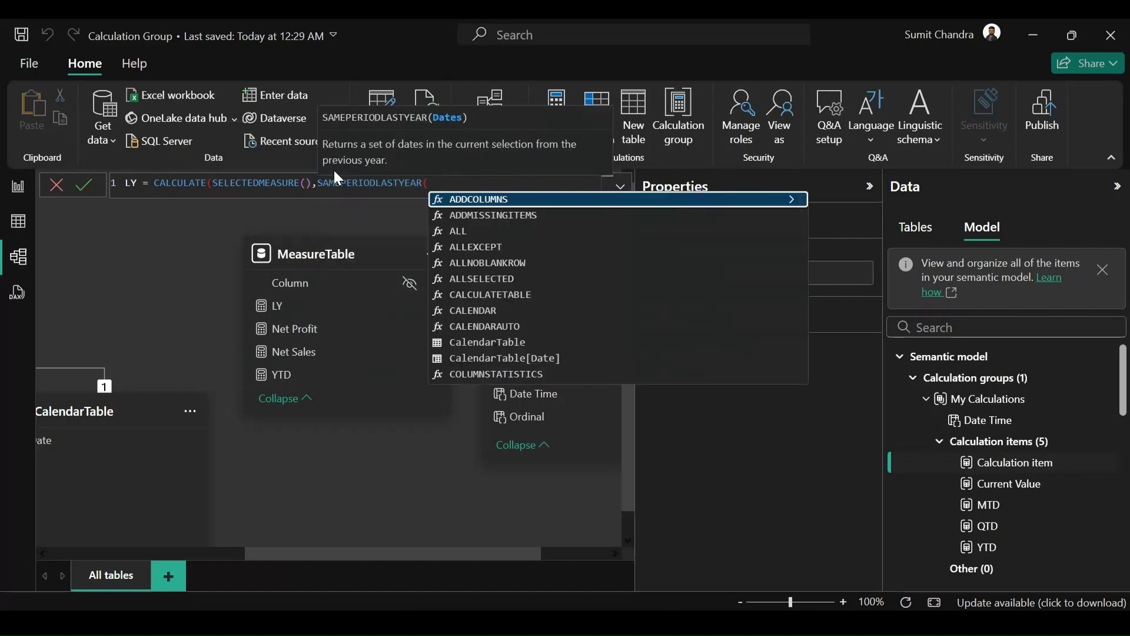
text(')
key(Down)
key(Tab)
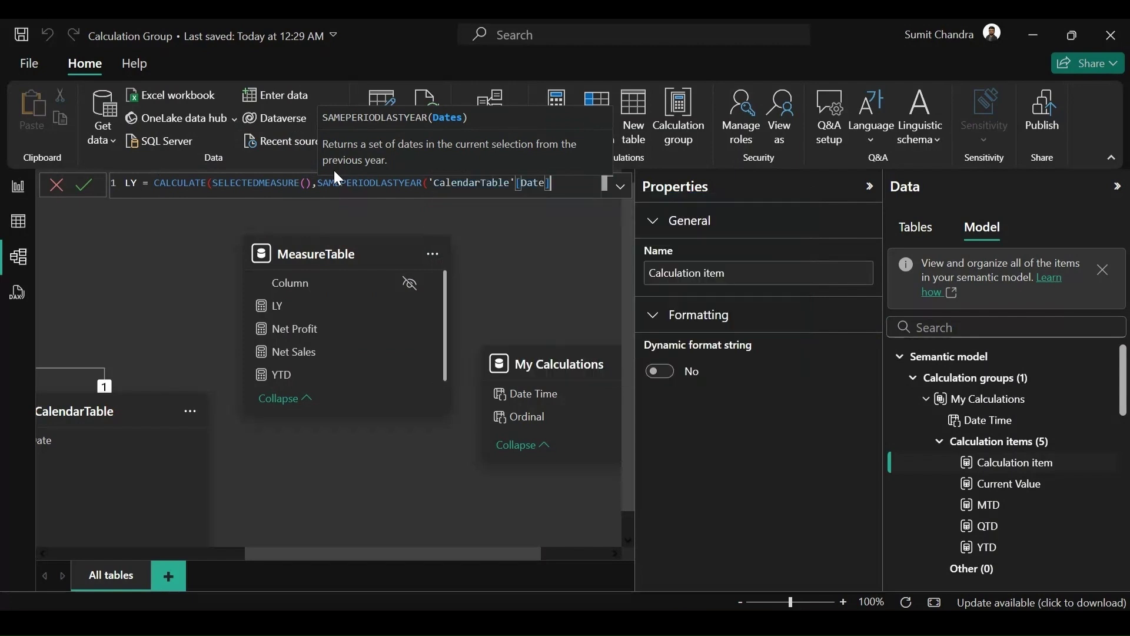
text()))
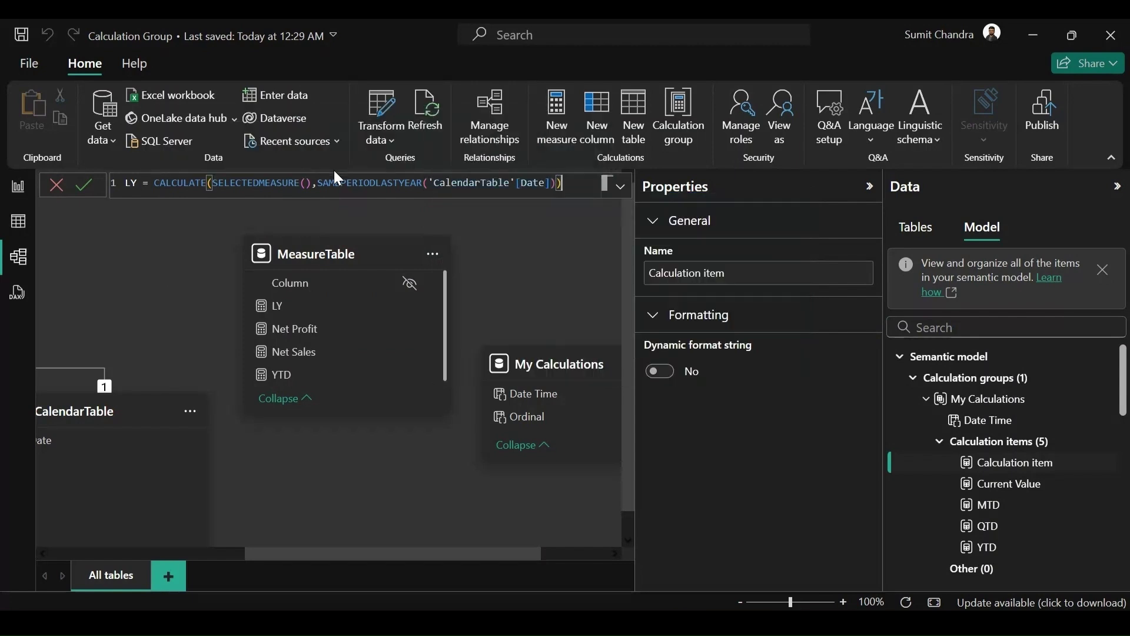
click(87, 184)
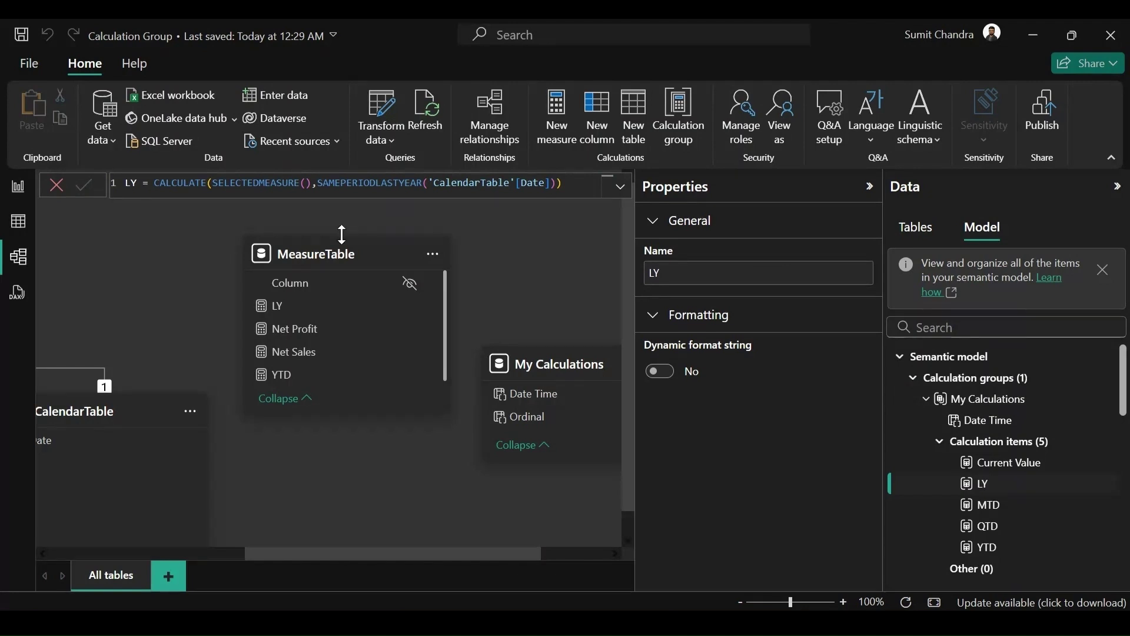
Step: Remove Net Profit from the country table on the report page and convert the table to a matrix
click(14, 193)
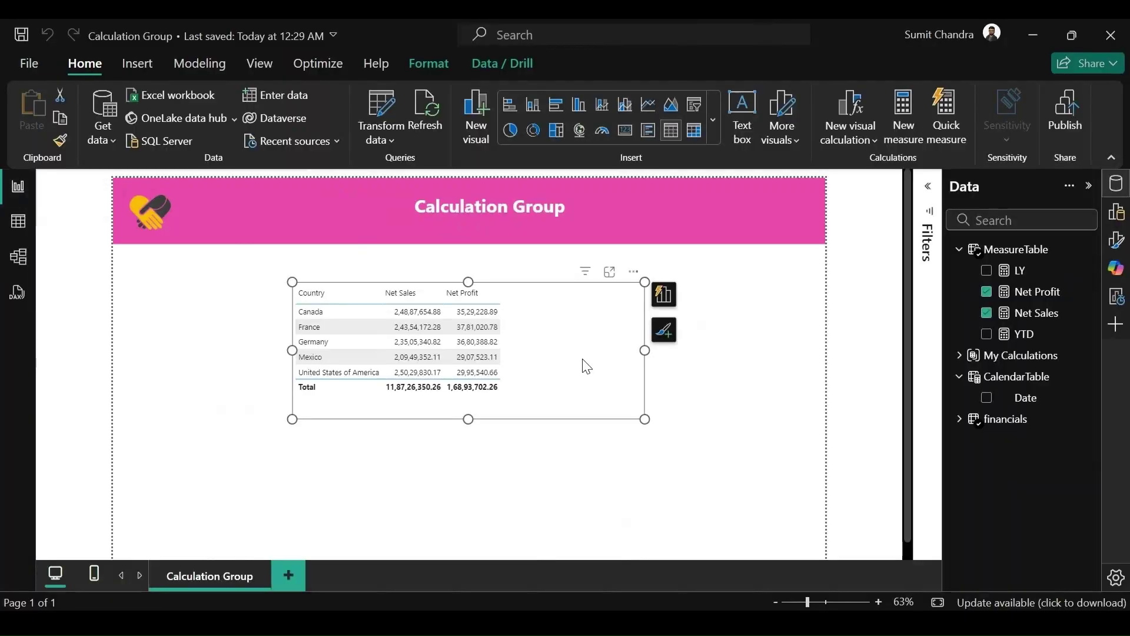
click(586, 365)
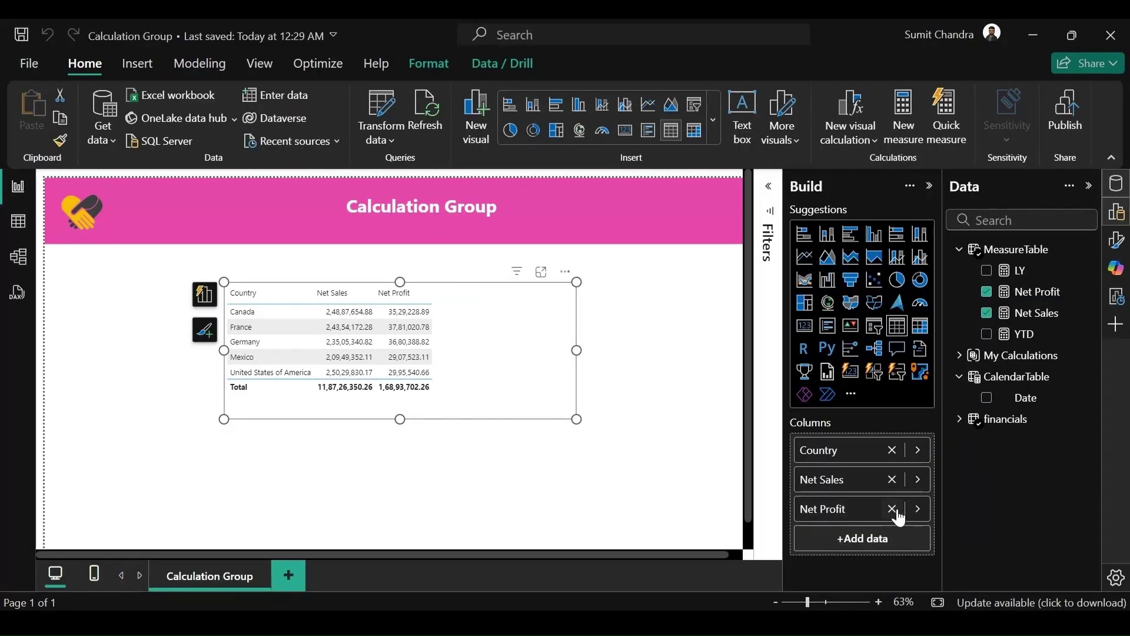
click(898, 518)
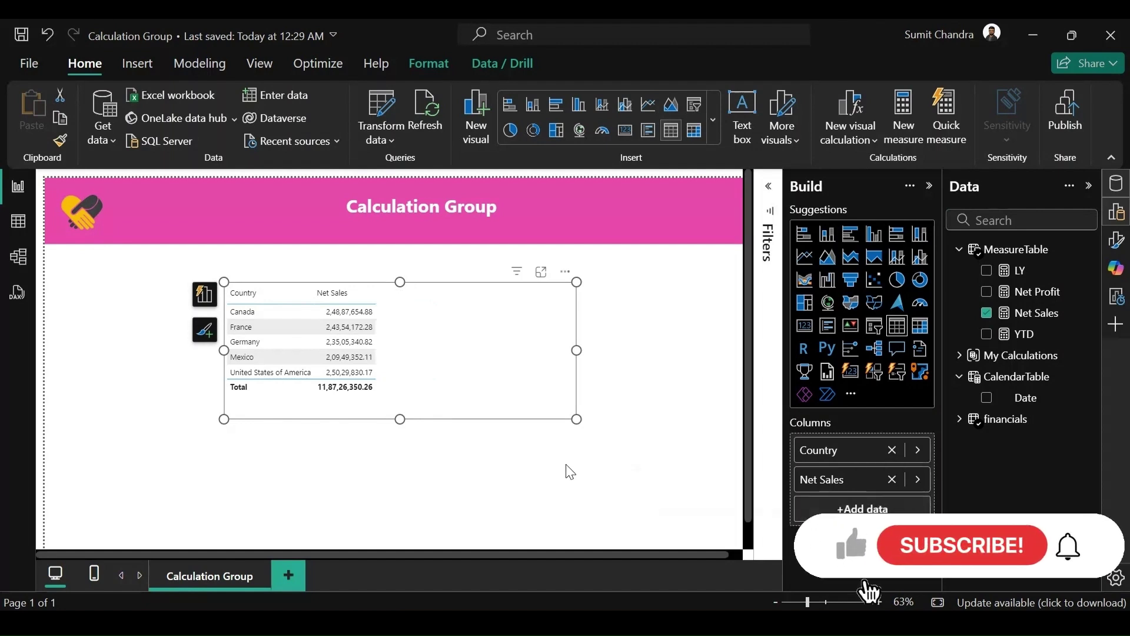
click(921, 335)
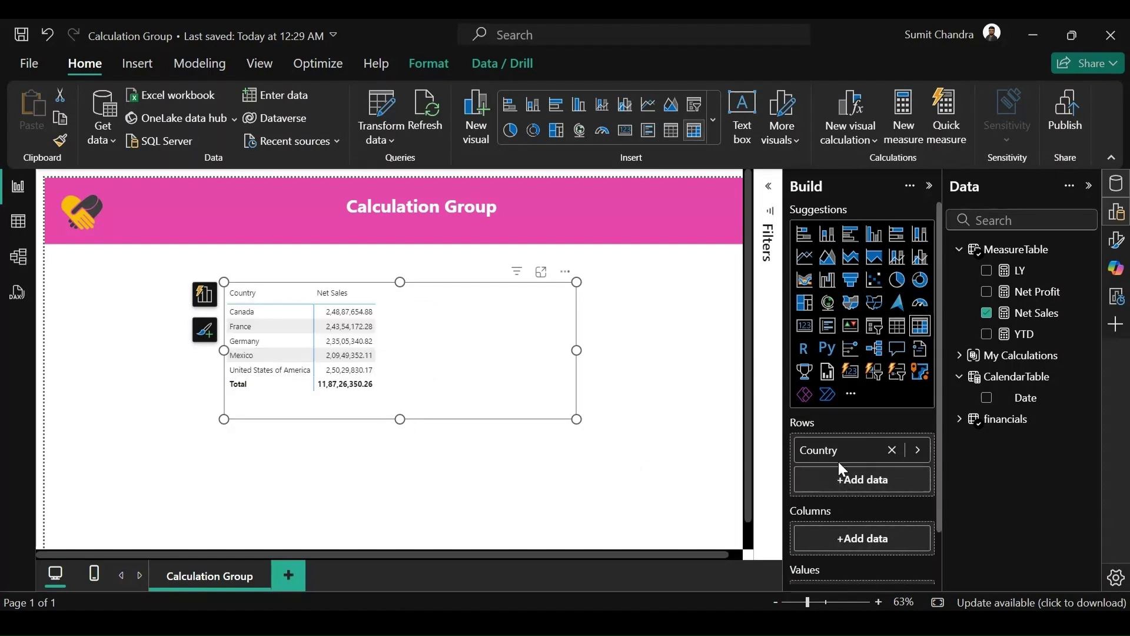
Step: Add the Date Time field of My Calculations to the matrix columns and widen the matrix to fit all its columns
scroll(839, 462, down, 1)
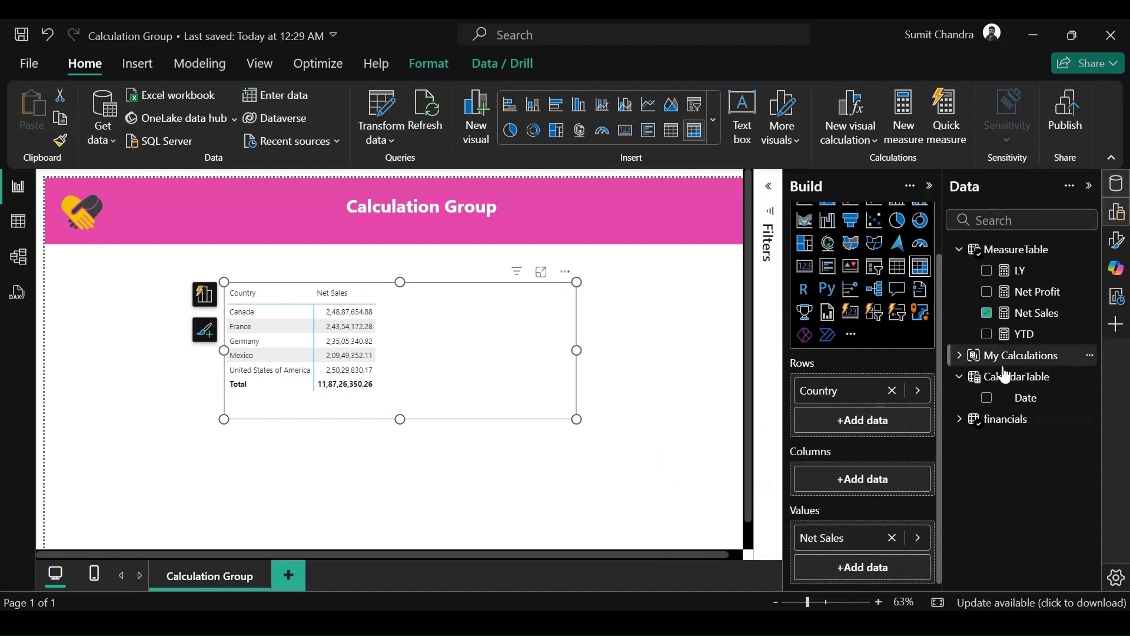
click(1035, 363)
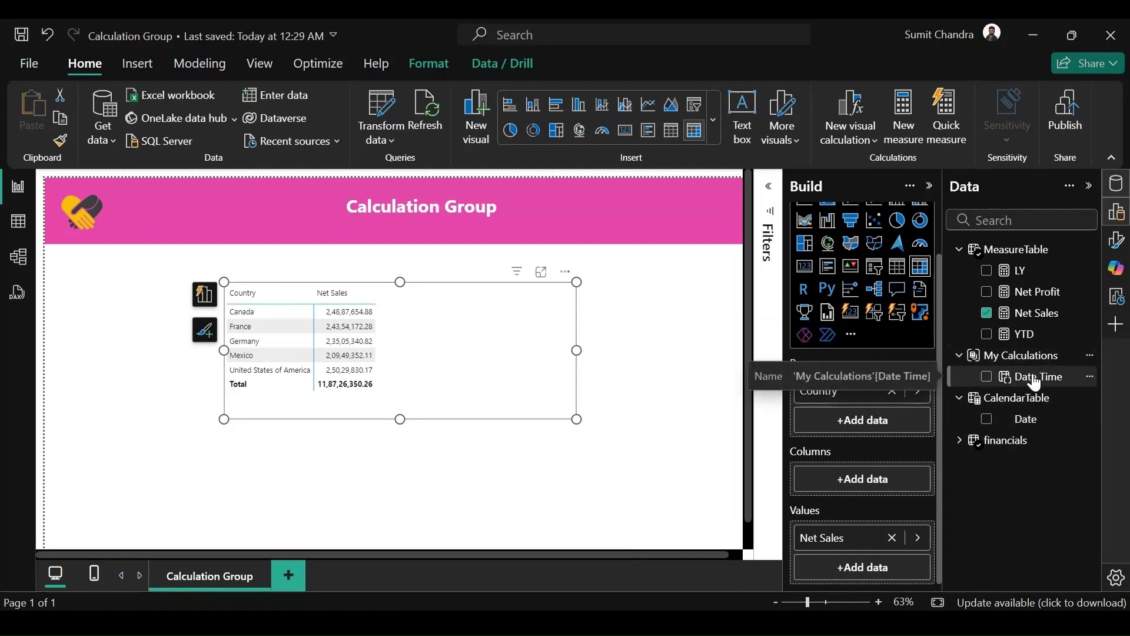
drag(1035, 381, 875, 487)
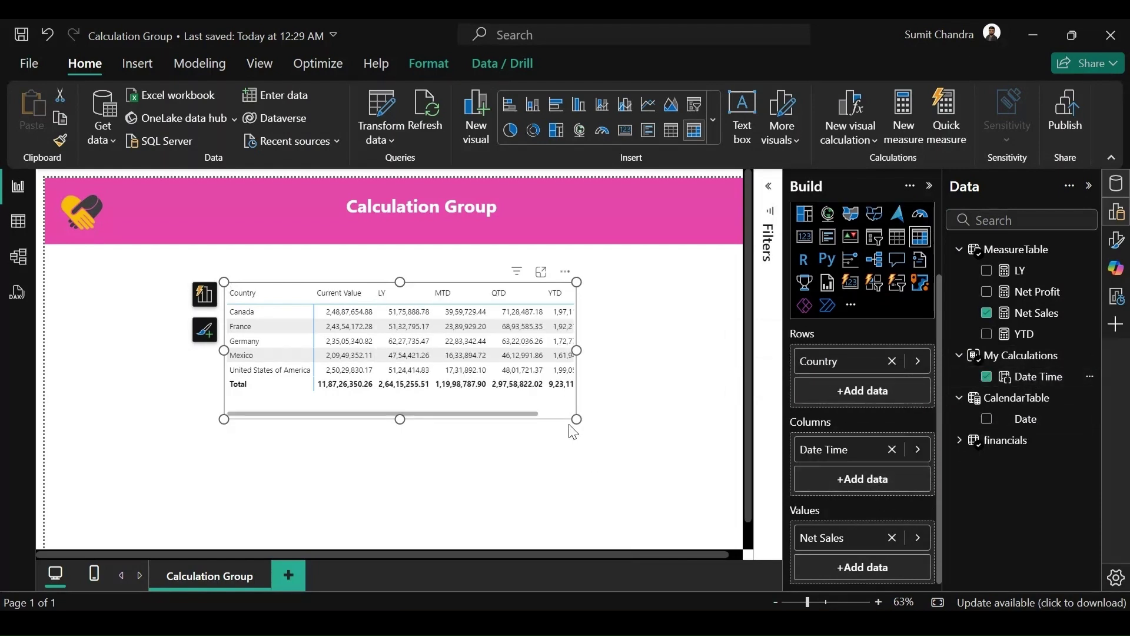
drag(576, 421, 646, 429)
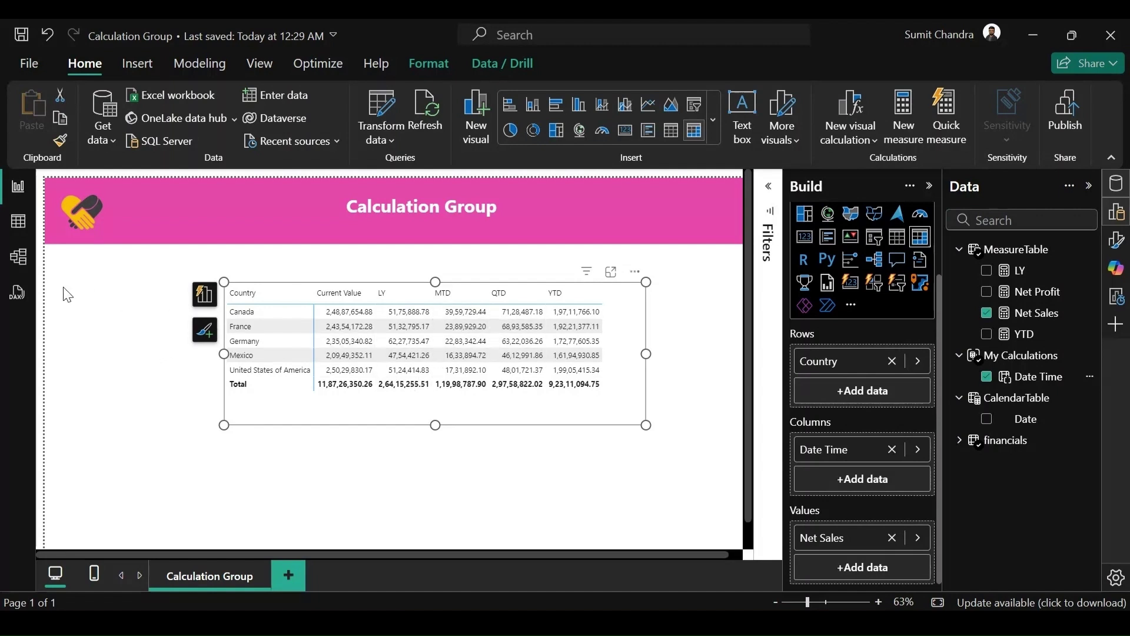
Step: Reorder the calculation items in the model to Current Value, YTD, LY, QTD, MTD
click(19, 257)
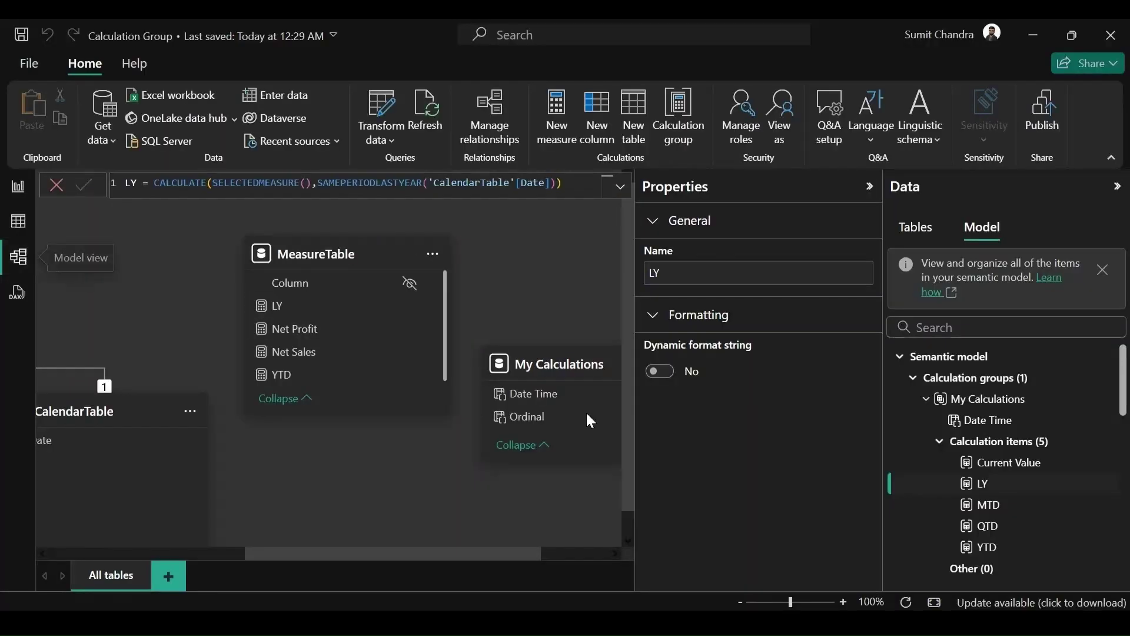
click(992, 449)
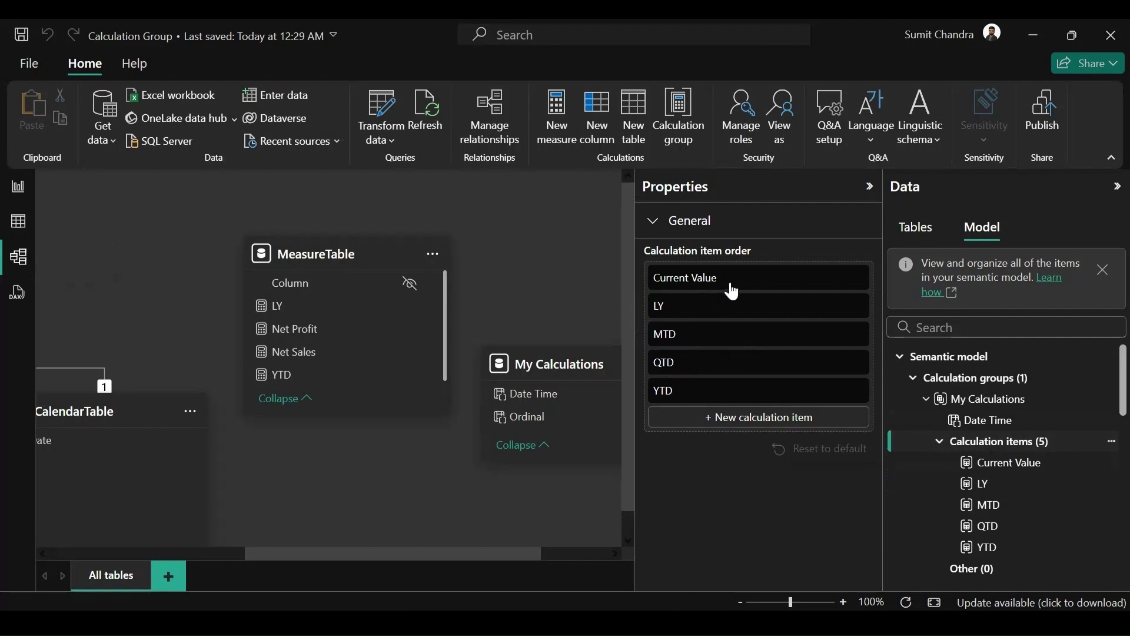
drag(707, 393, 710, 308)
drag(711, 404, 705, 354)
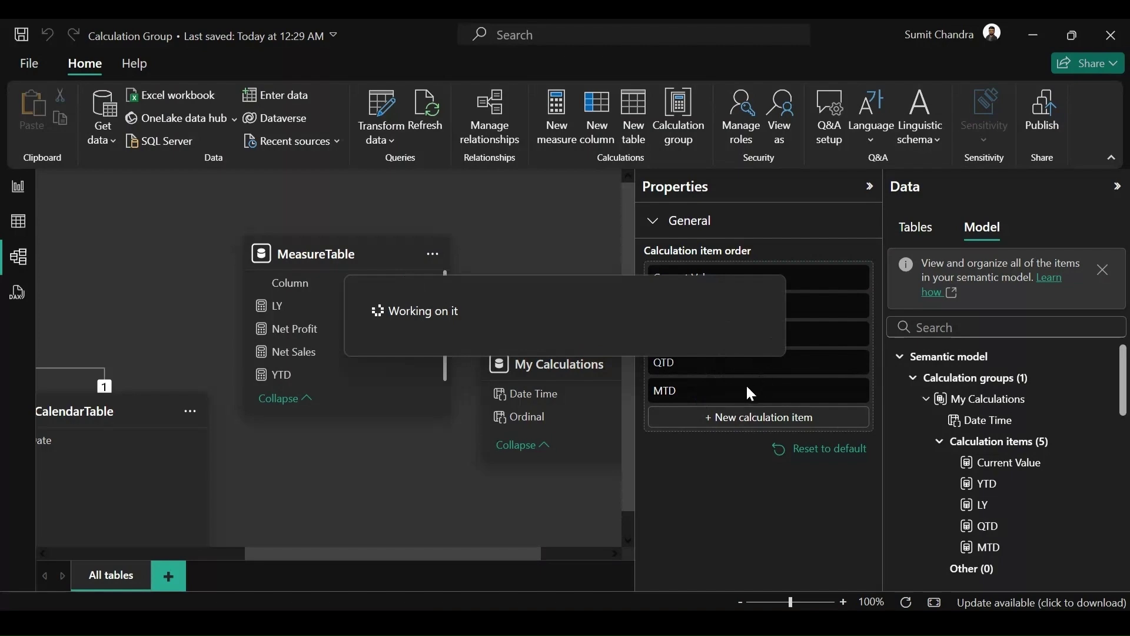
Step: Return to the report page and check the column order of the matrix
click(32, 194)
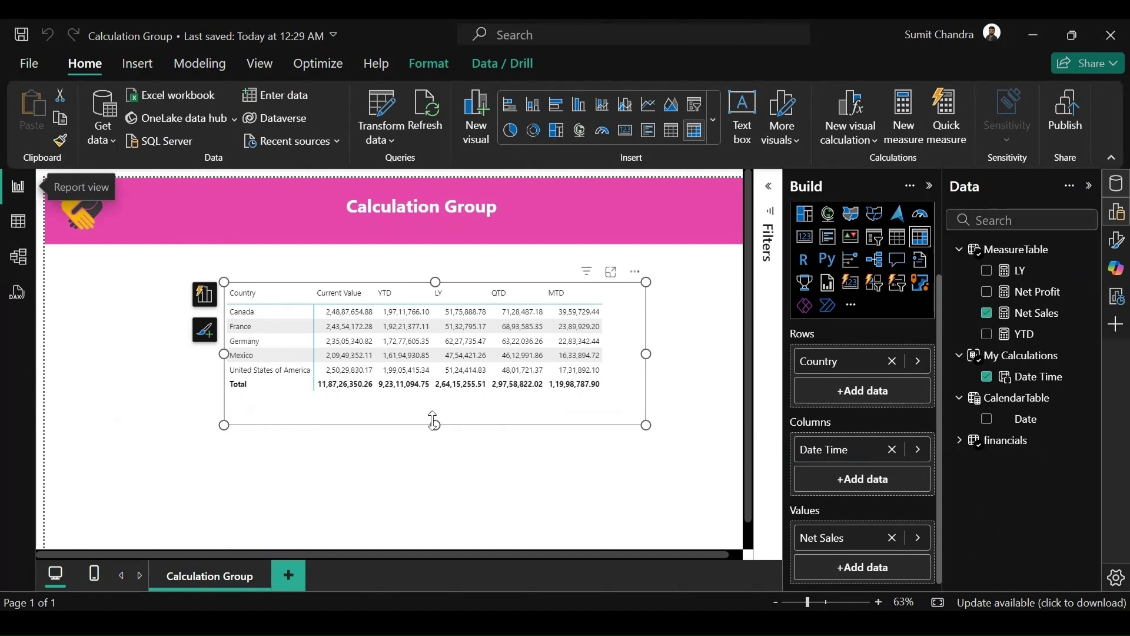
click(456, 488)
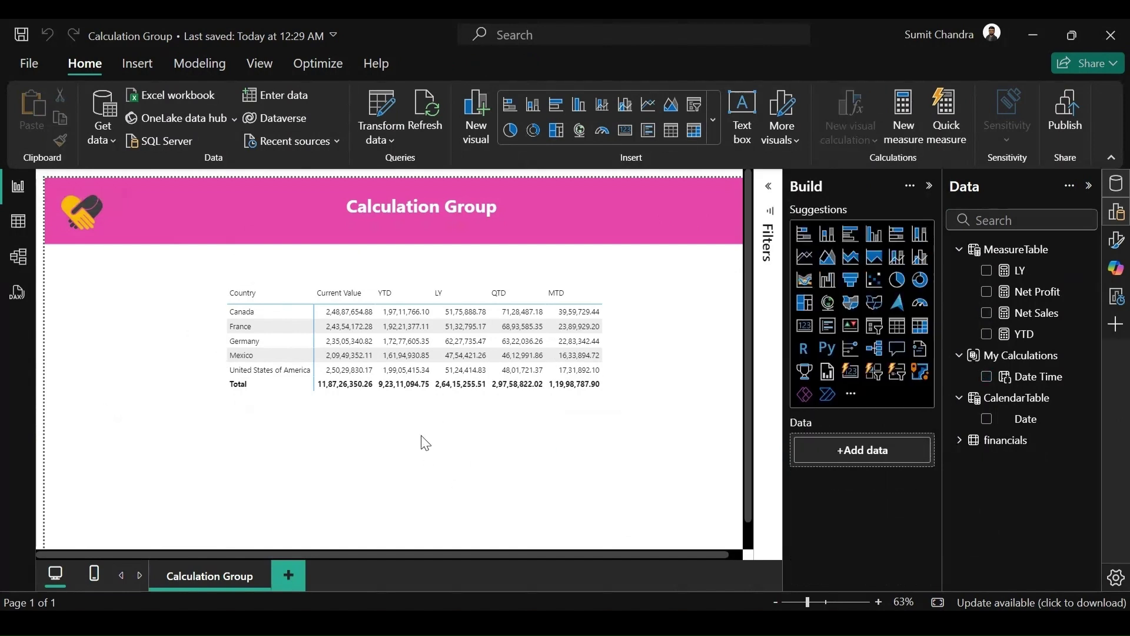
click(398, 415)
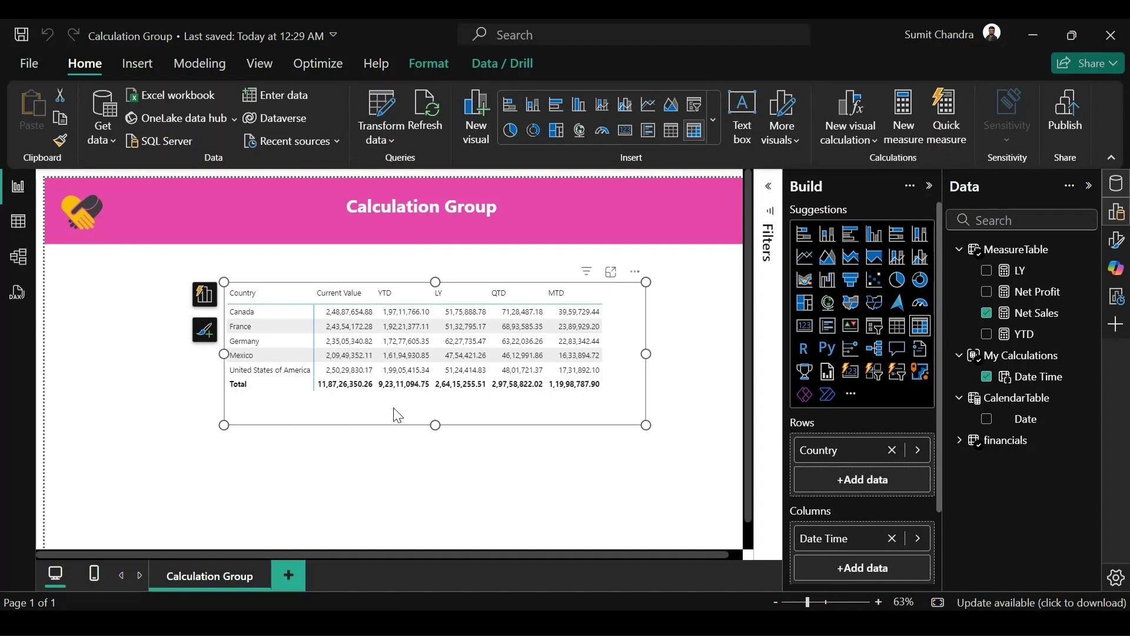
Step: Create a fields parameter named Sales|Profit from the Net Sales and Net Profit measures, with a slicer on the page
click(422, 472)
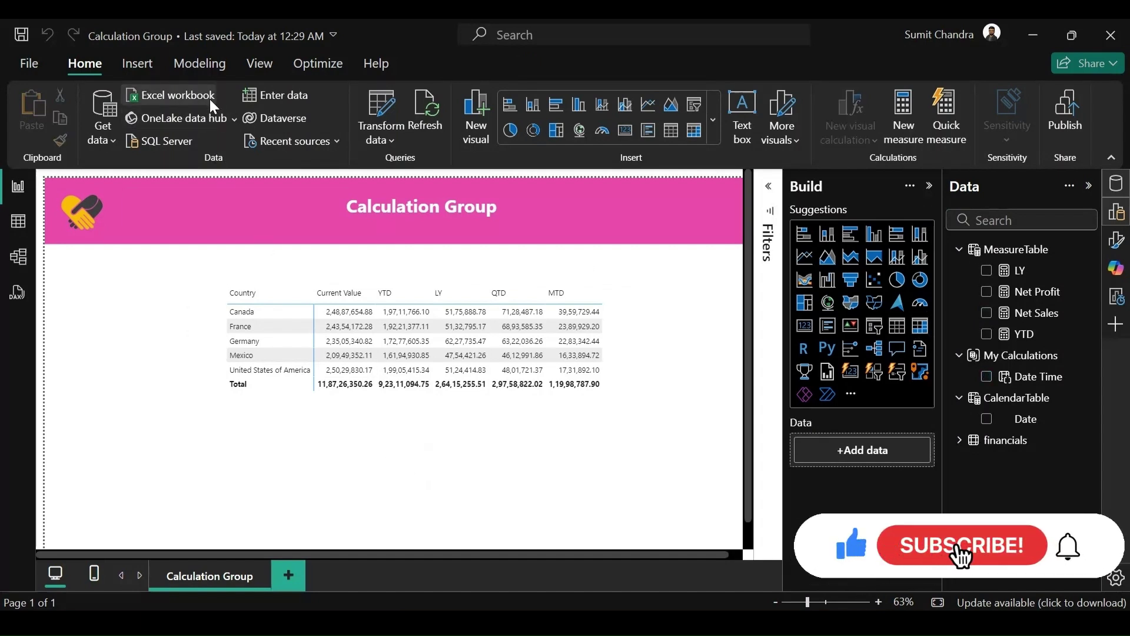
click(203, 68)
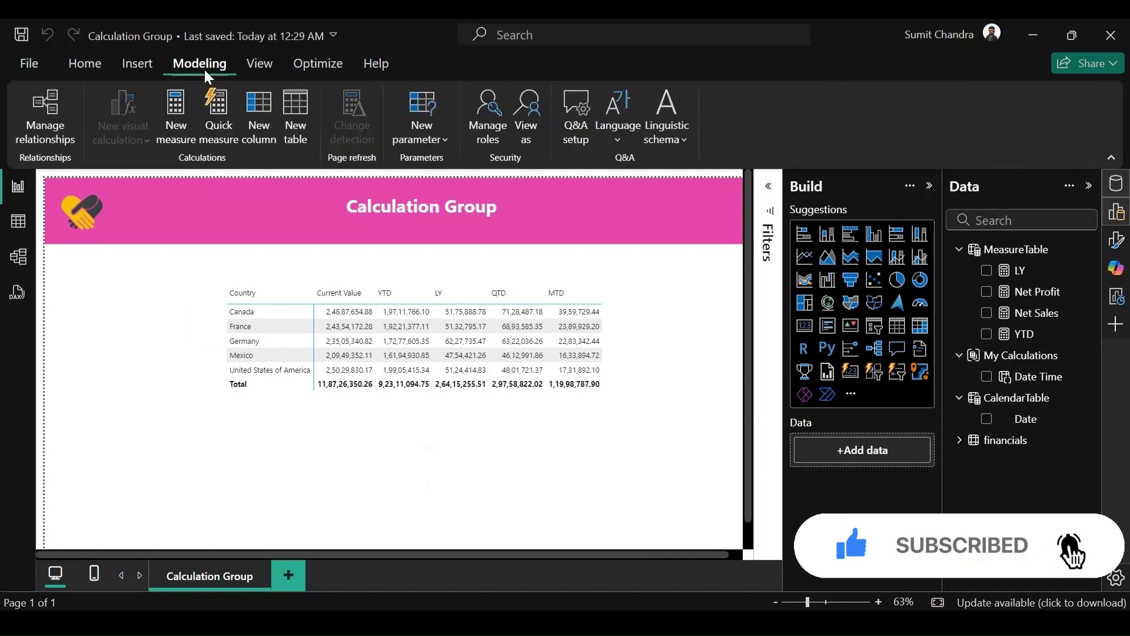
click(443, 140)
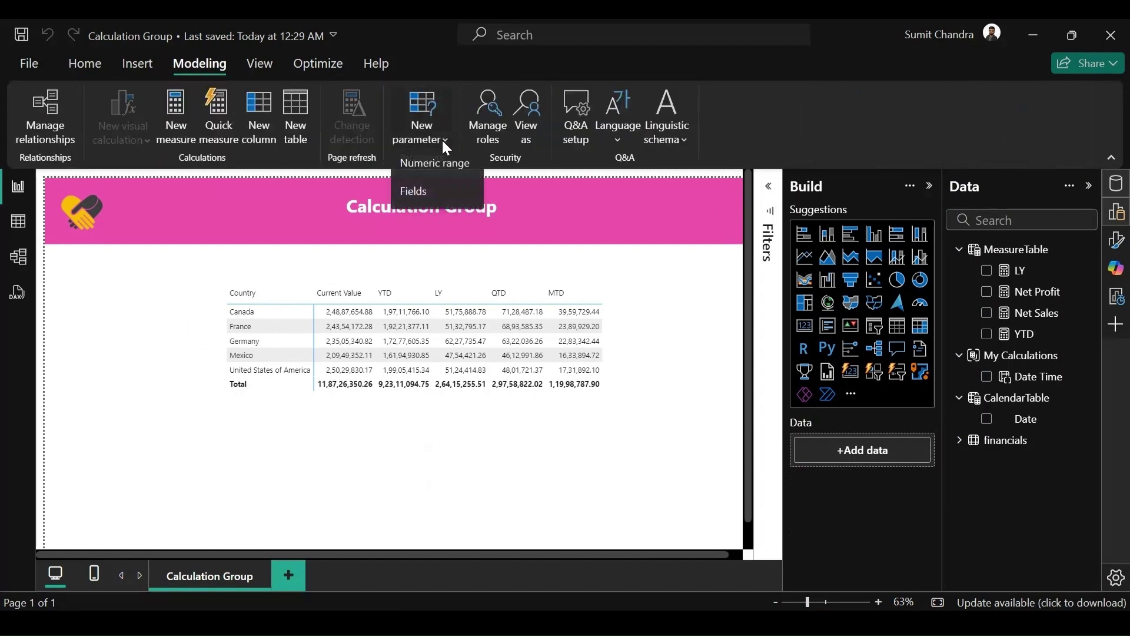
click(434, 204)
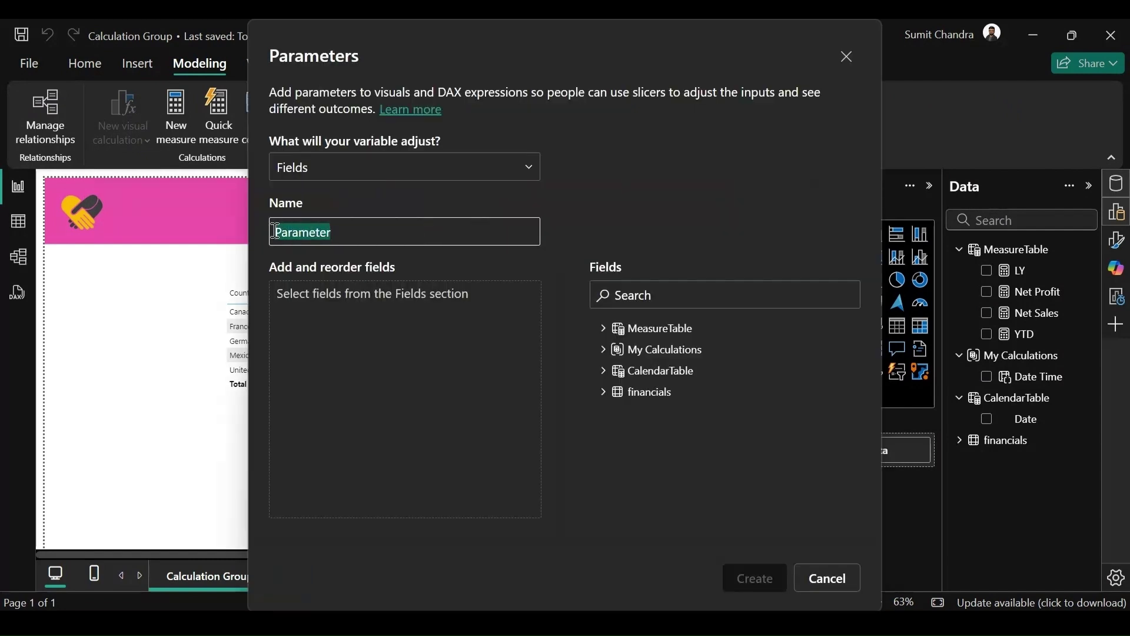
text(SalesProfit)
click(604, 329)
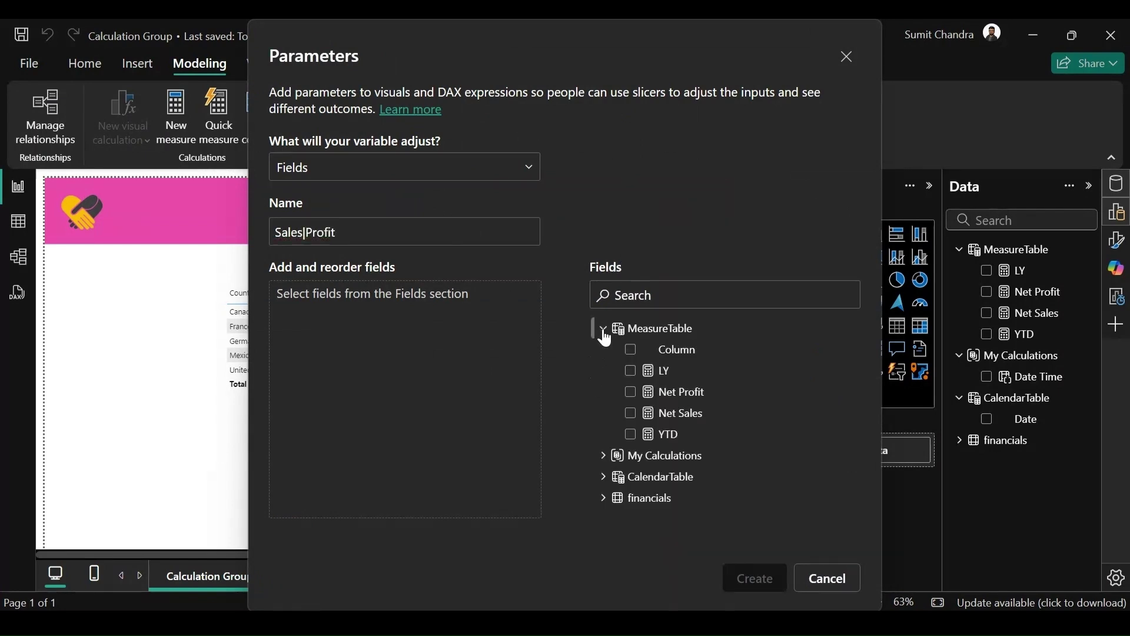
click(631, 414)
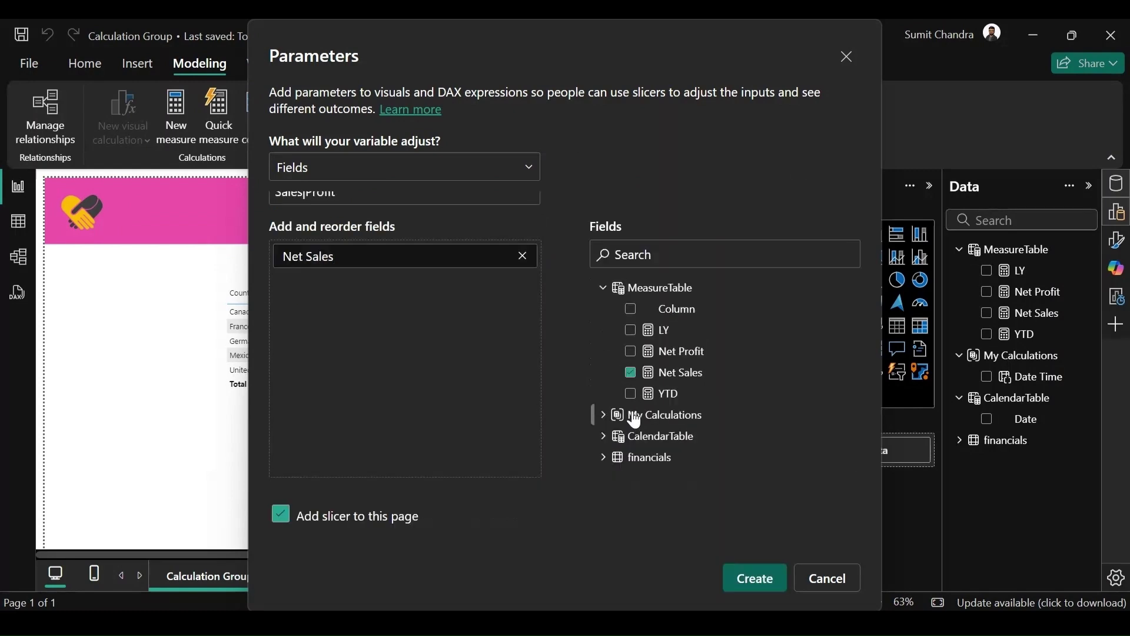
click(631, 353)
click(751, 579)
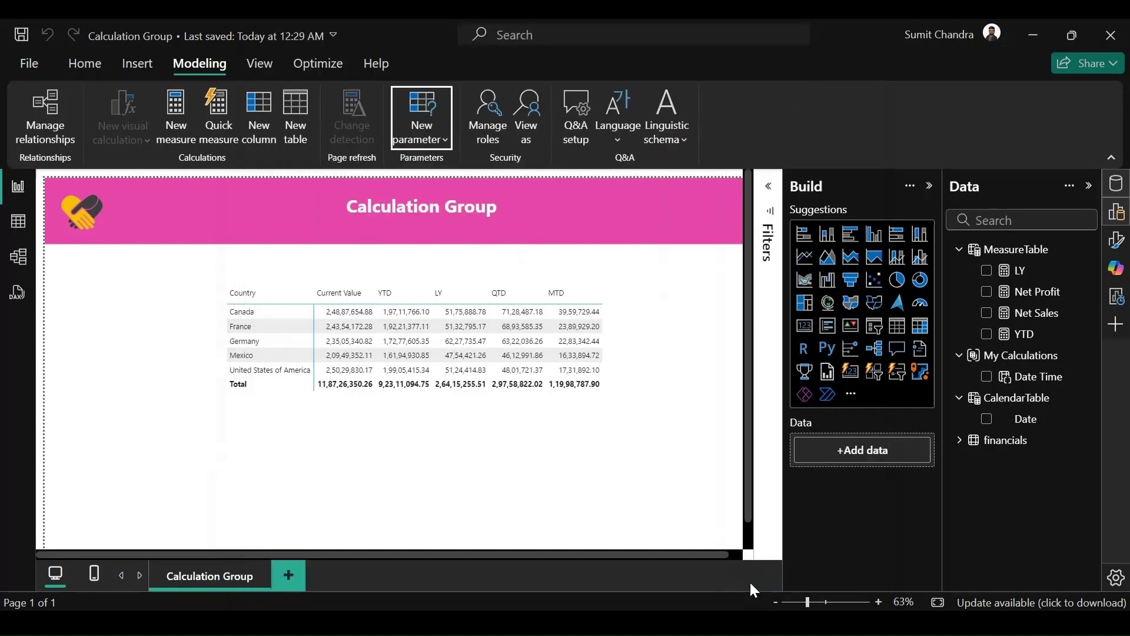
Step: Move the Sales|Profit slicer below the page banner beside the matrix and narrow it to fit there
drag(115, 498, 364, 498)
drag(462, 472, 154, 269)
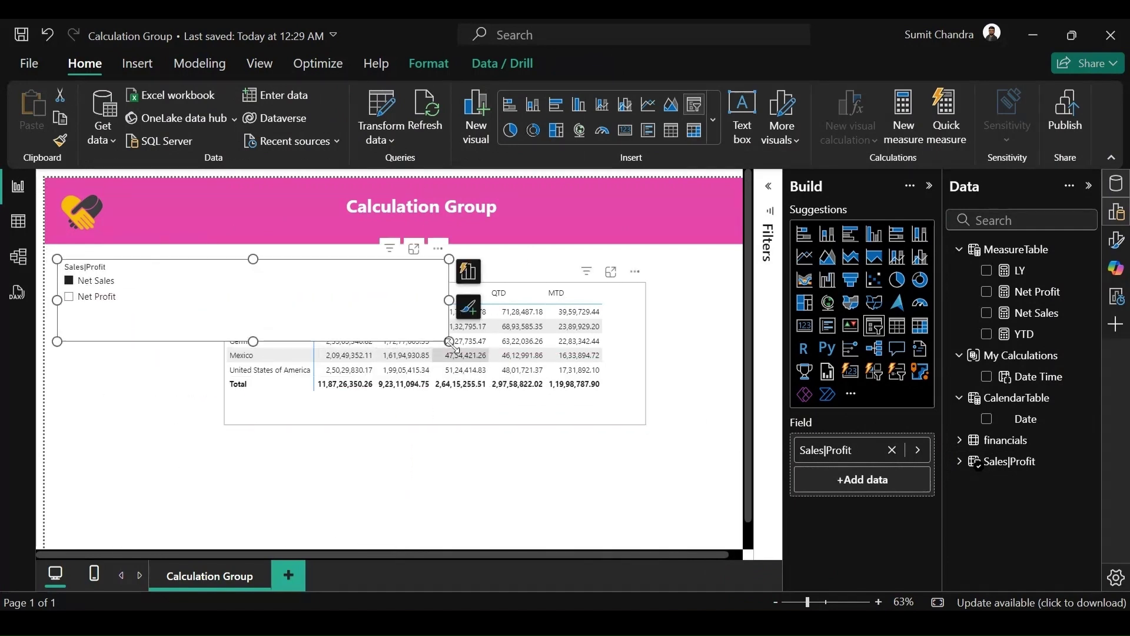
drag(452, 344, 158, 339)
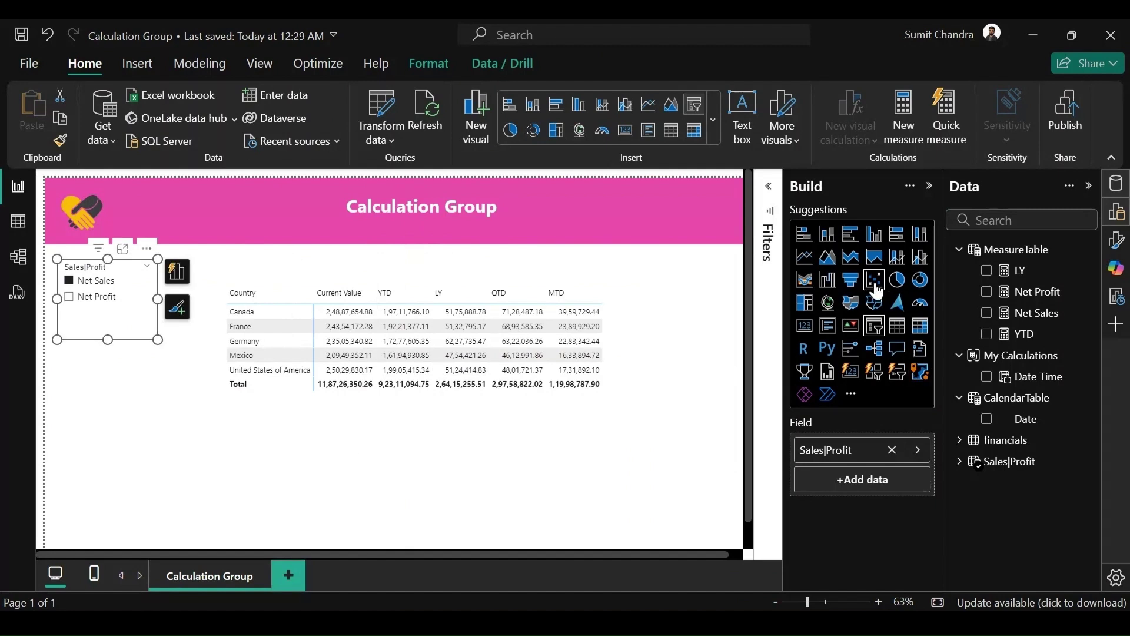
Step: Set the Sales|Profit slicer style to Tile and resize it so both tiles sit side by side, with Net Profit selected
click(1117, 241)
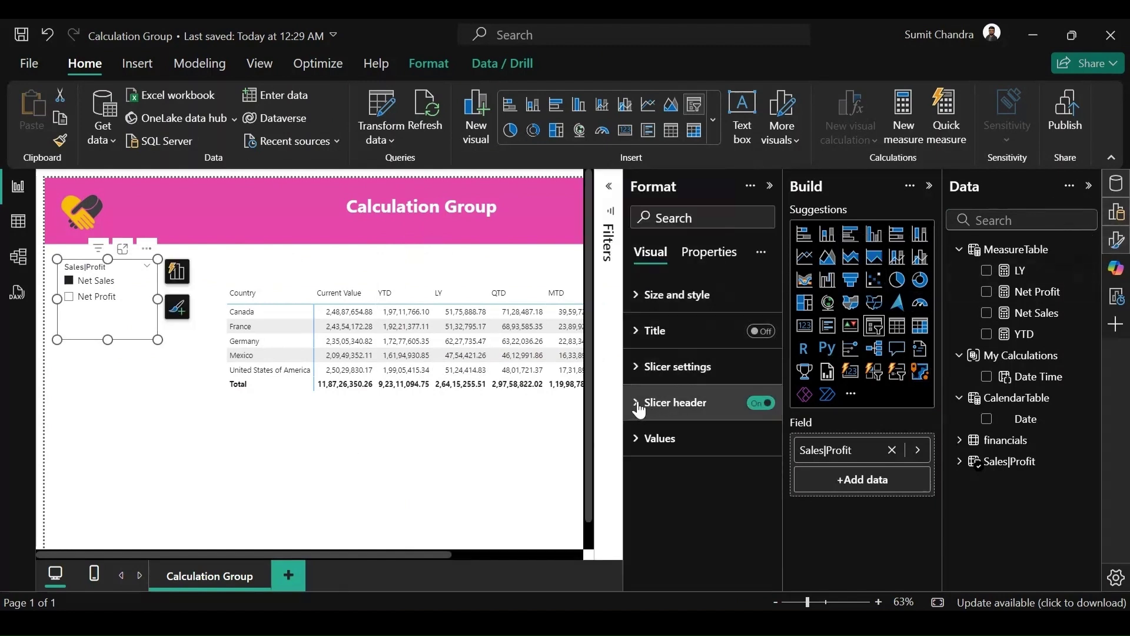
click(640, 380)
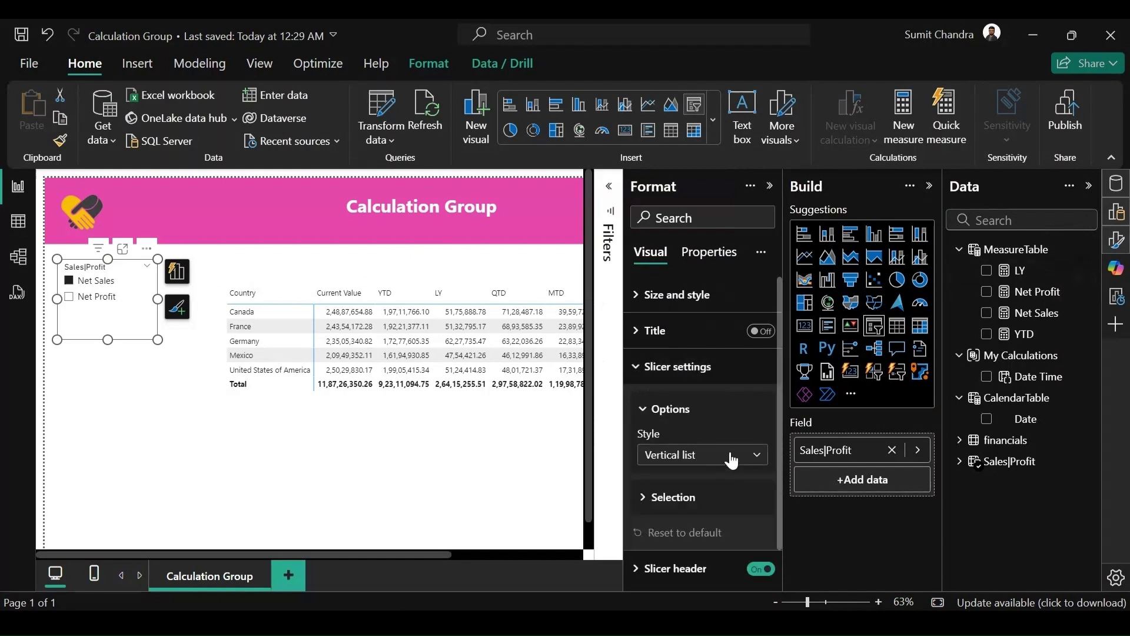
click(729, 455)
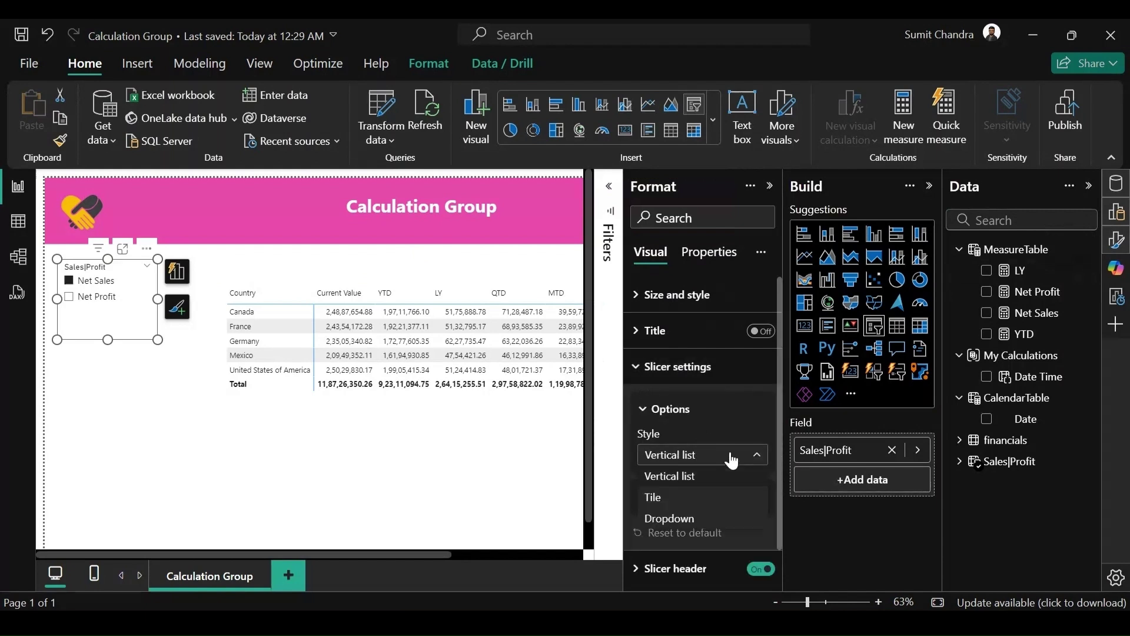
click(692, 497)
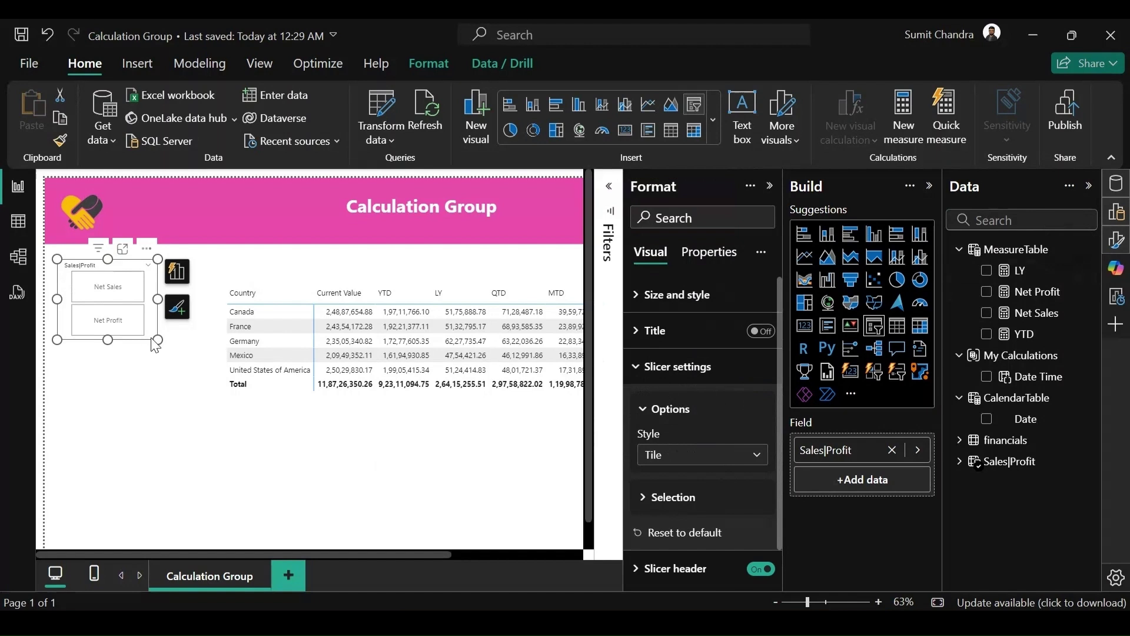
click(154, 276)
click(112, 289)
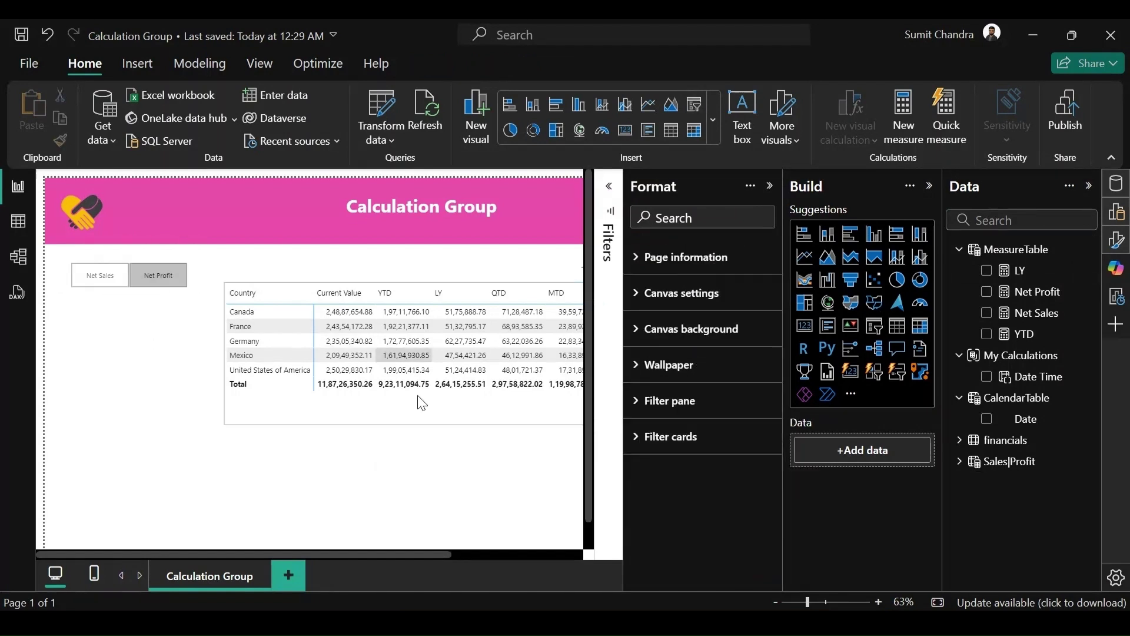
click(769, 187)
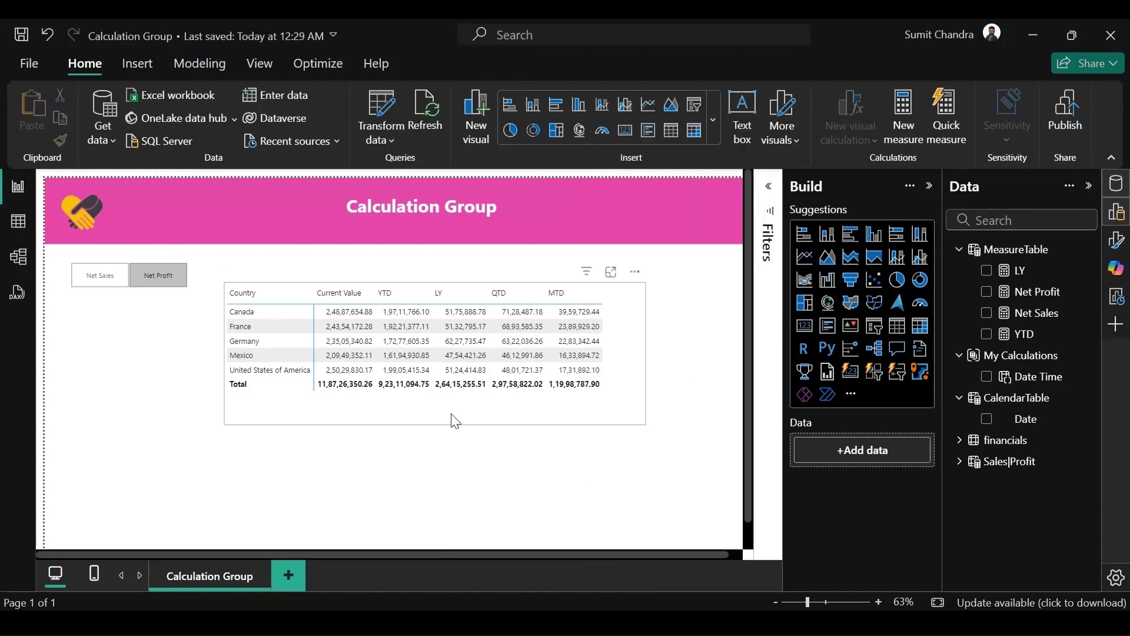
Step: Replace Net Sales with the Sales|Profit parameter in the matrix values
click(455, 422)
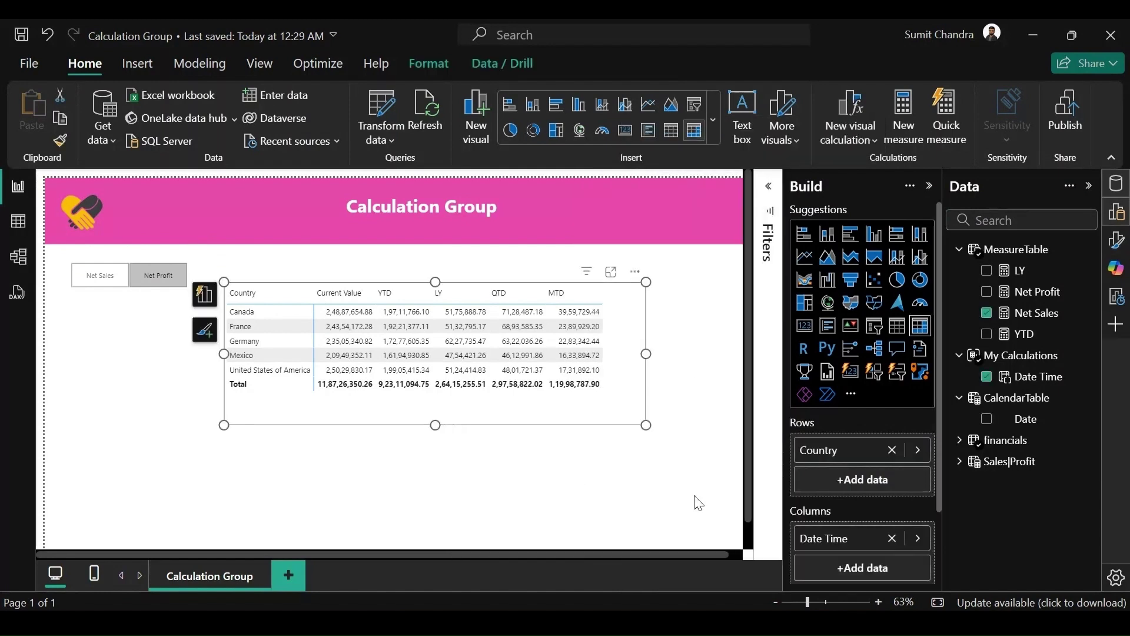
scroll(937, 460, down, 2)
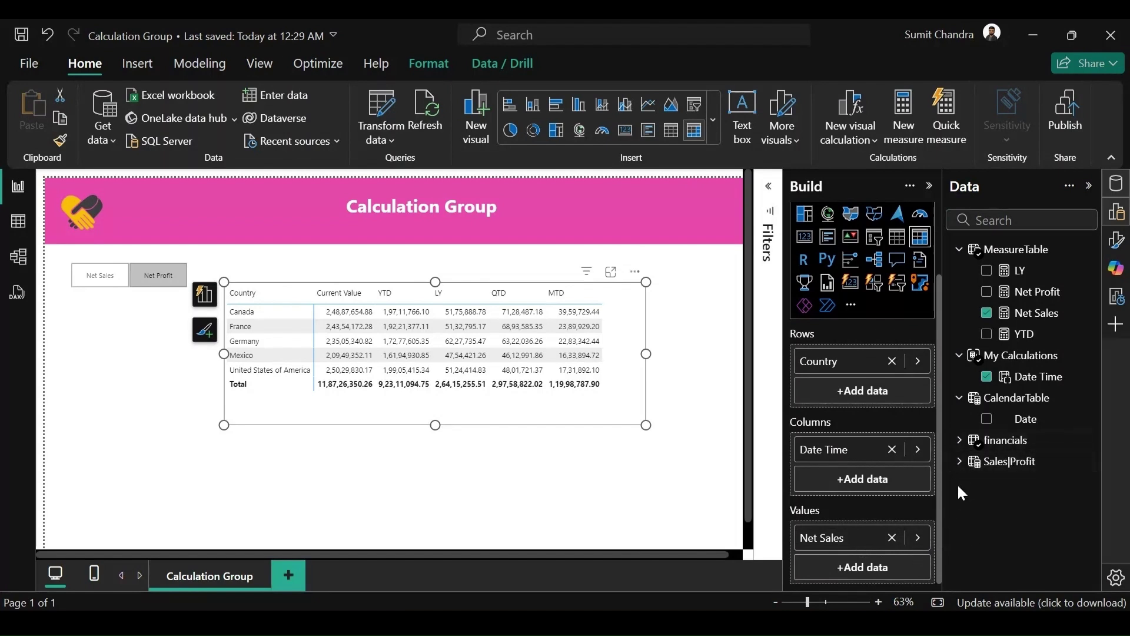
click(960, 461)
drag(988, 478, 853, 562)
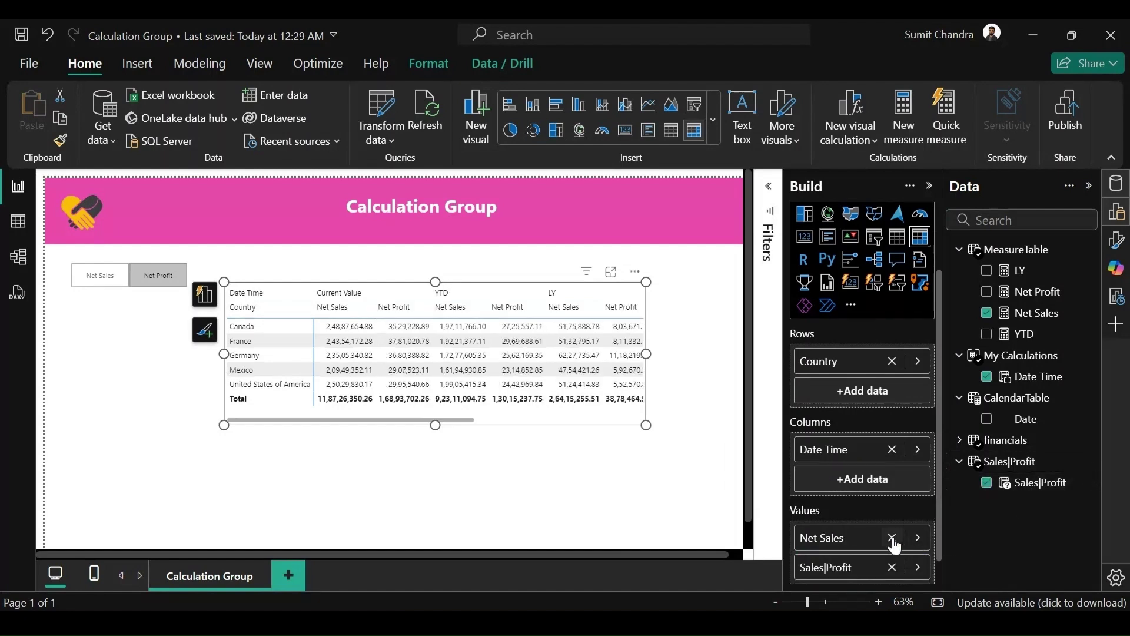
click(892, 537)
Step: Switch the slicer to Net Sales and back to Net Profit to check how the matrix responds
click(91, 281)
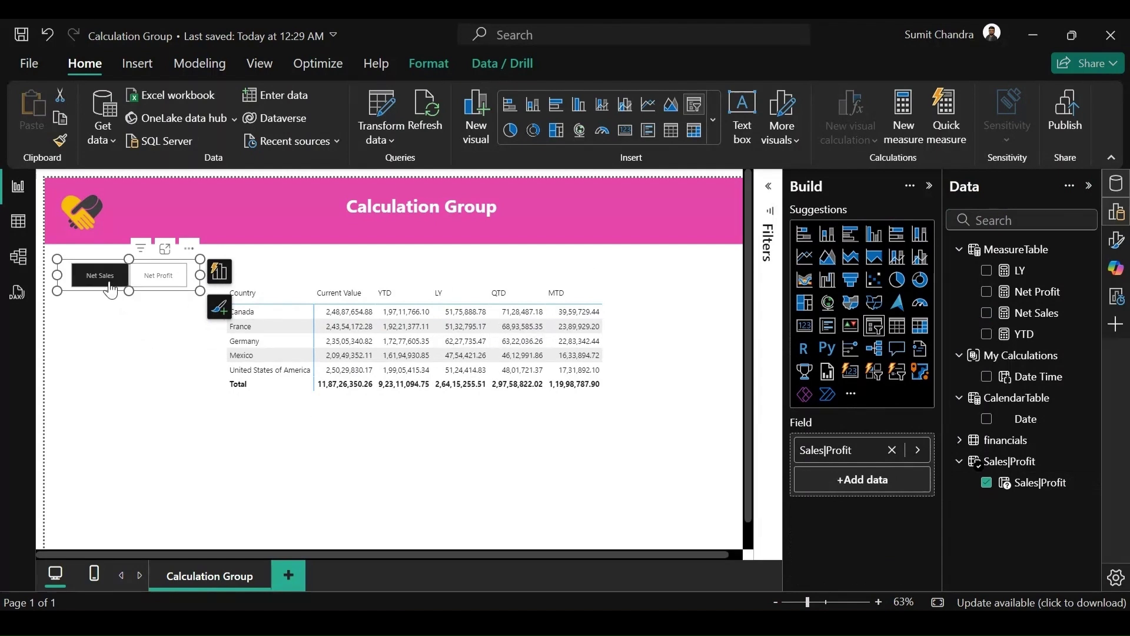
click(154, 288)
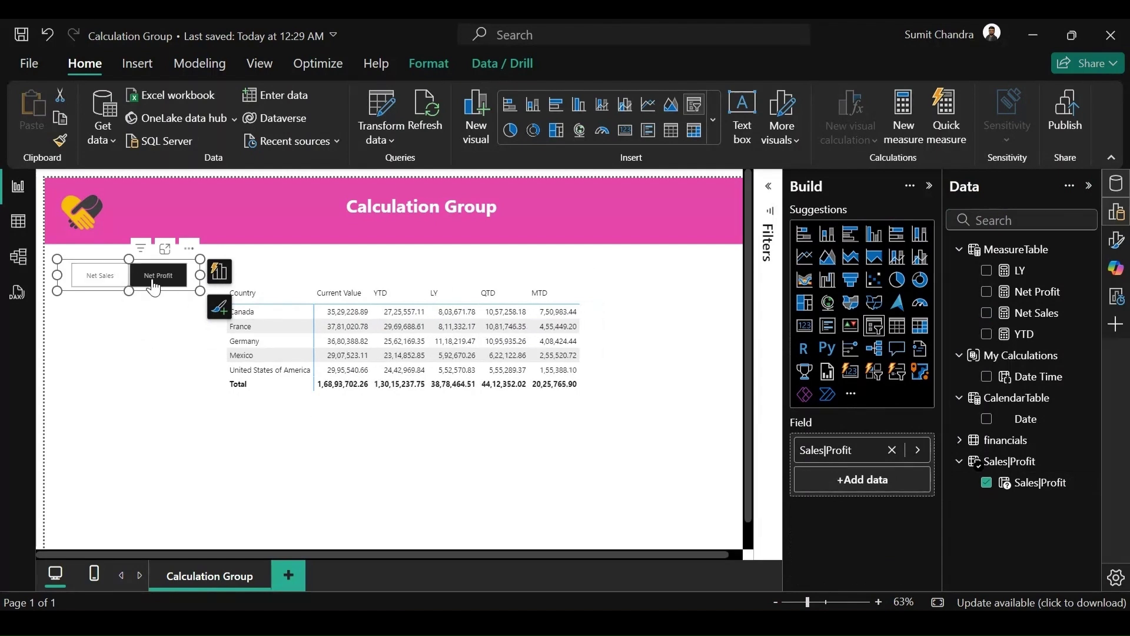
click(152, 369)
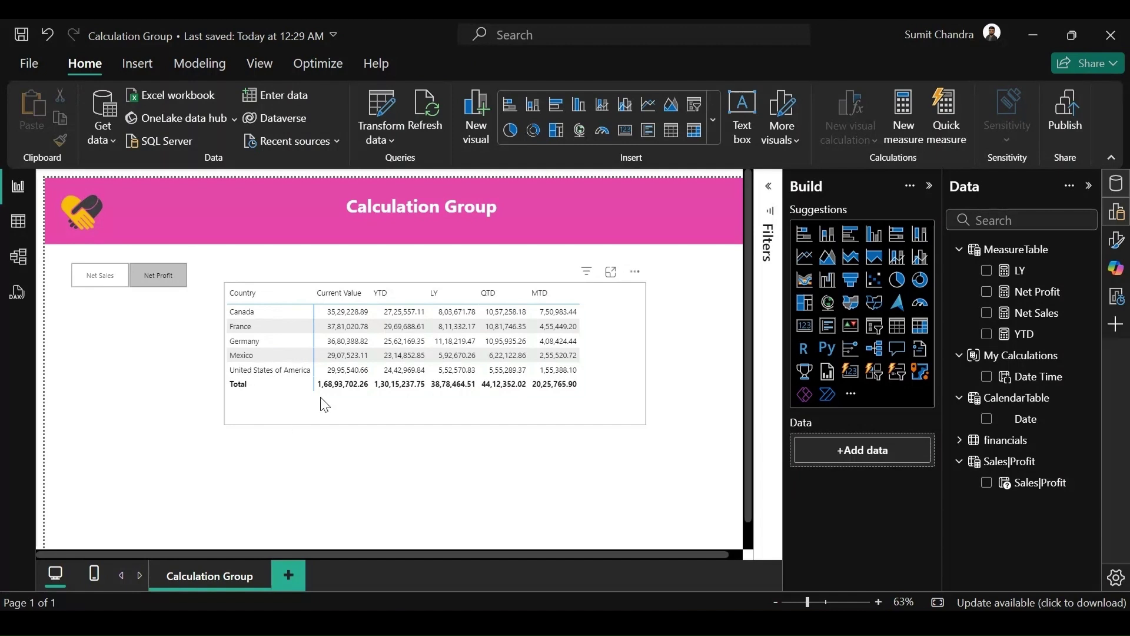
Step: Create a fields parameter with the default name from Country, Product and Segment of the financials table, with a slicer on the page
click(211, 61)
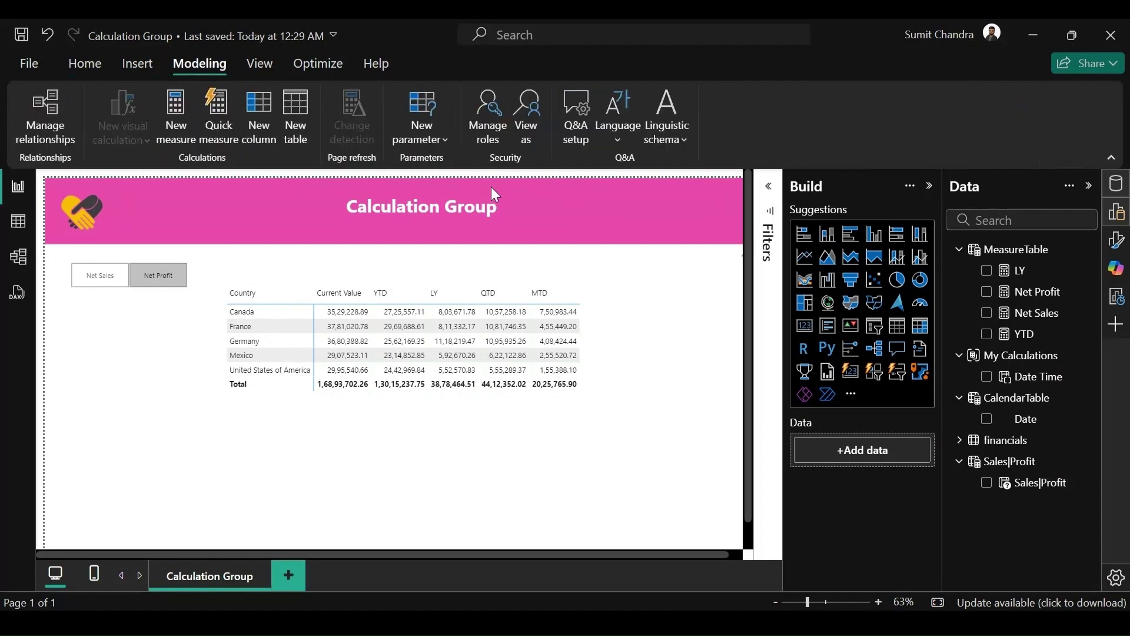
click(446, 146)
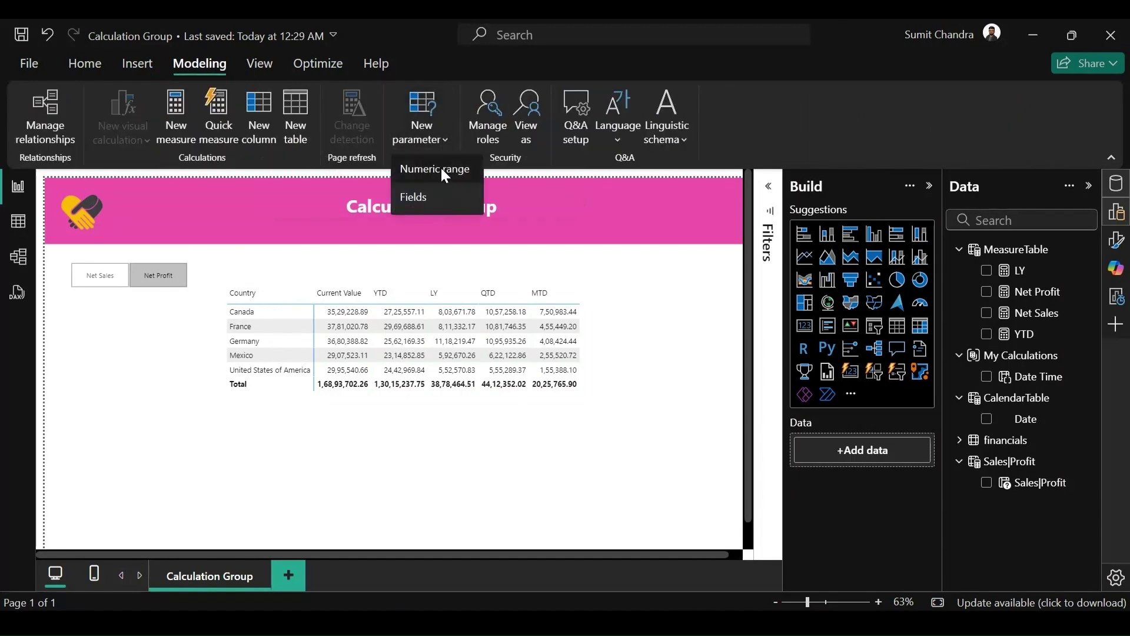
click(428, 197)
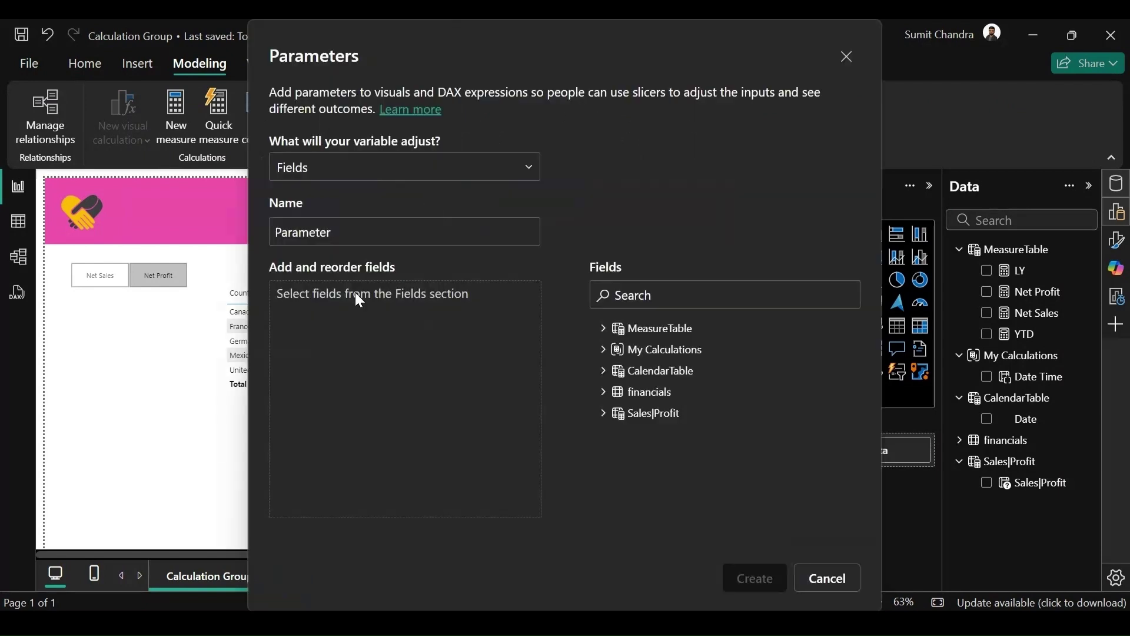
click(603, 392)
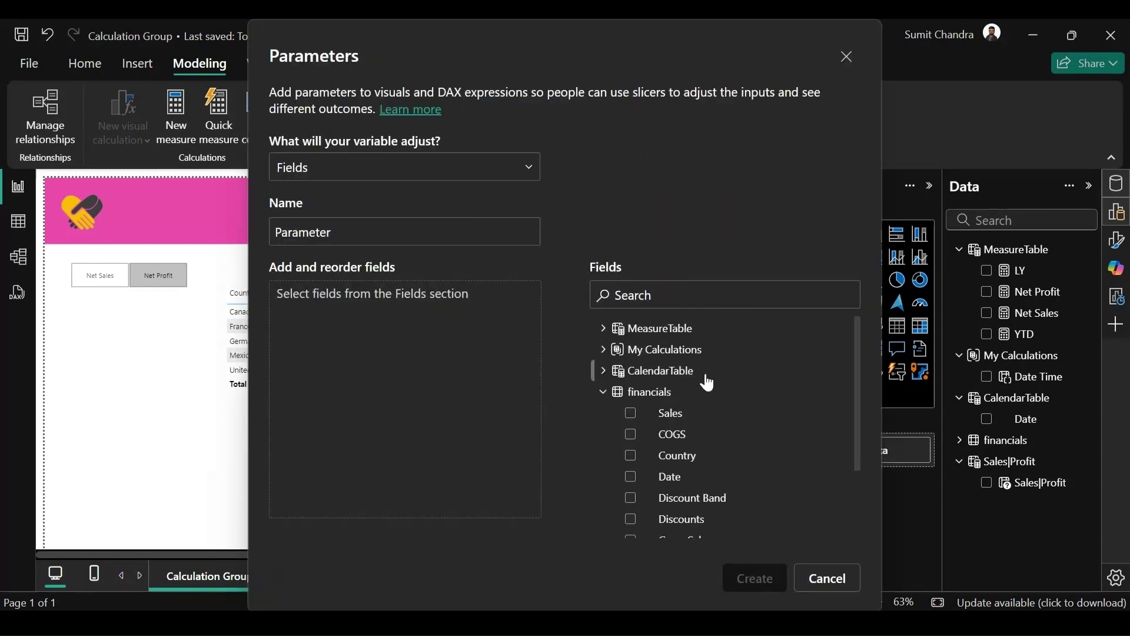
scroll(709, 370, down, 2)
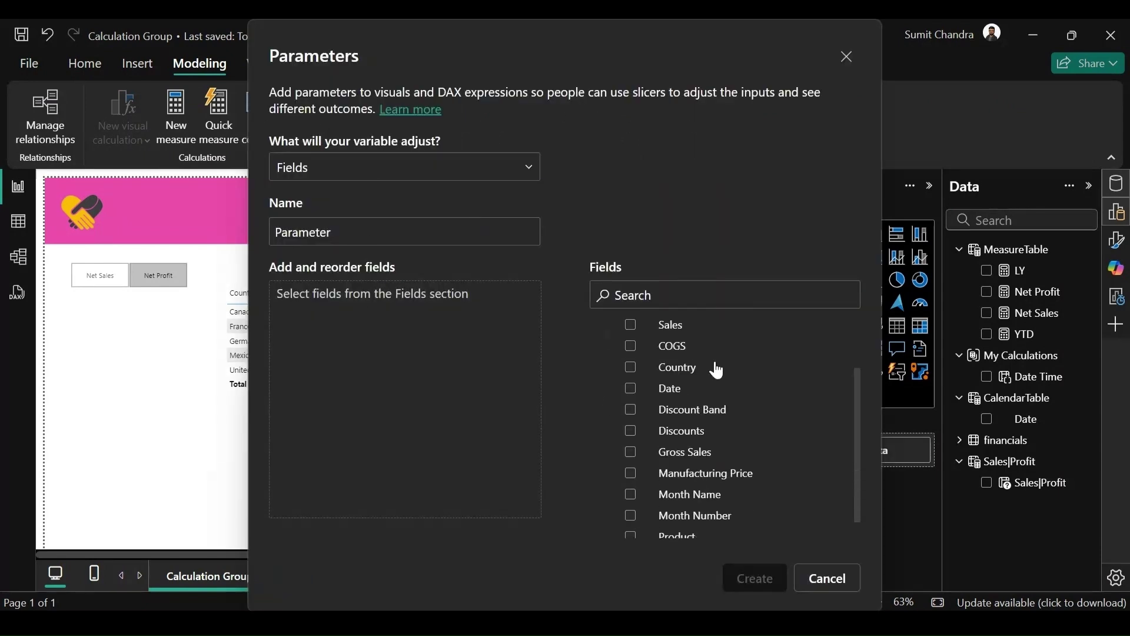
click(630, 368)
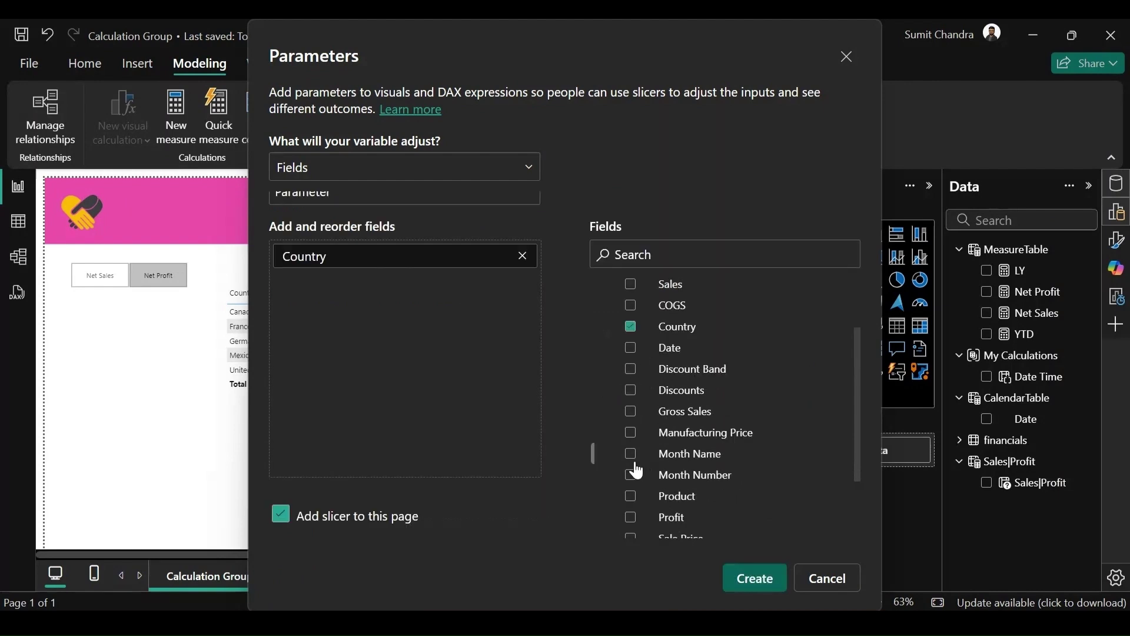
scroll(635, 470, down, 2)
click(630, 407)
click(632, 471)
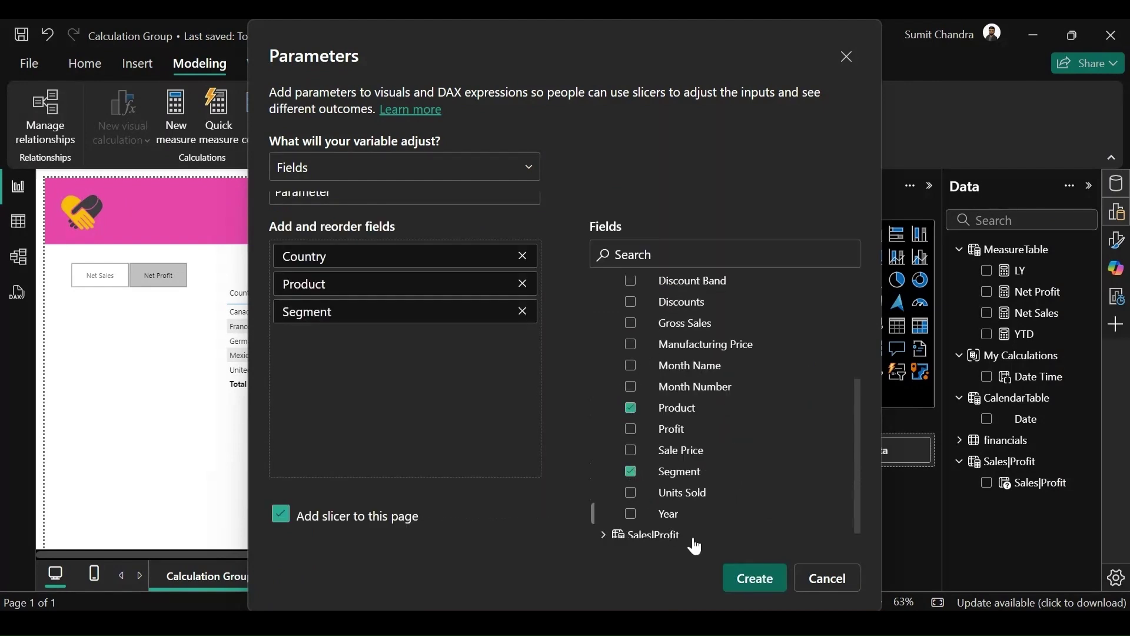
click(755, 579)
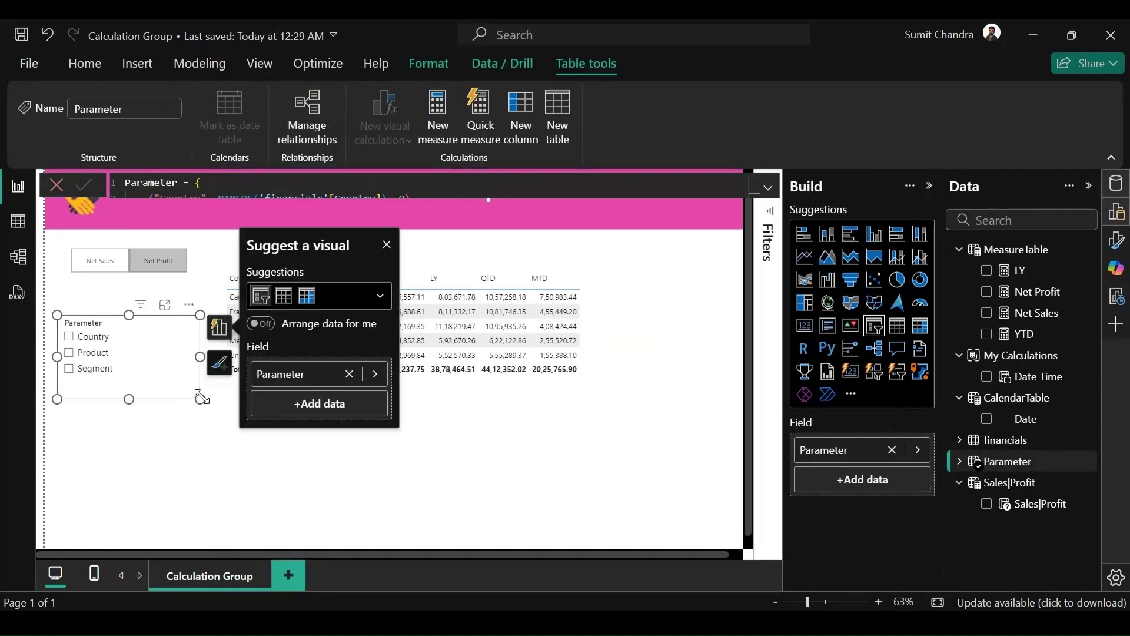
Step: Narrow the Country/Product/Segment parameter slicer and turn on single select for it
click(179, 405)
click(180, 401)
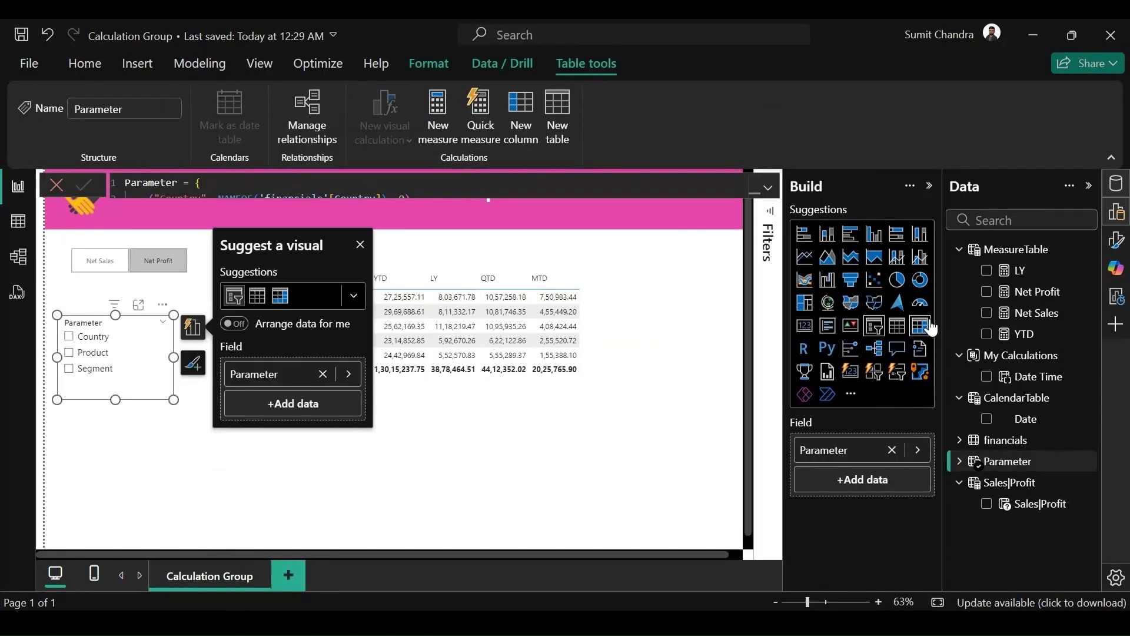
click(1118, 247)
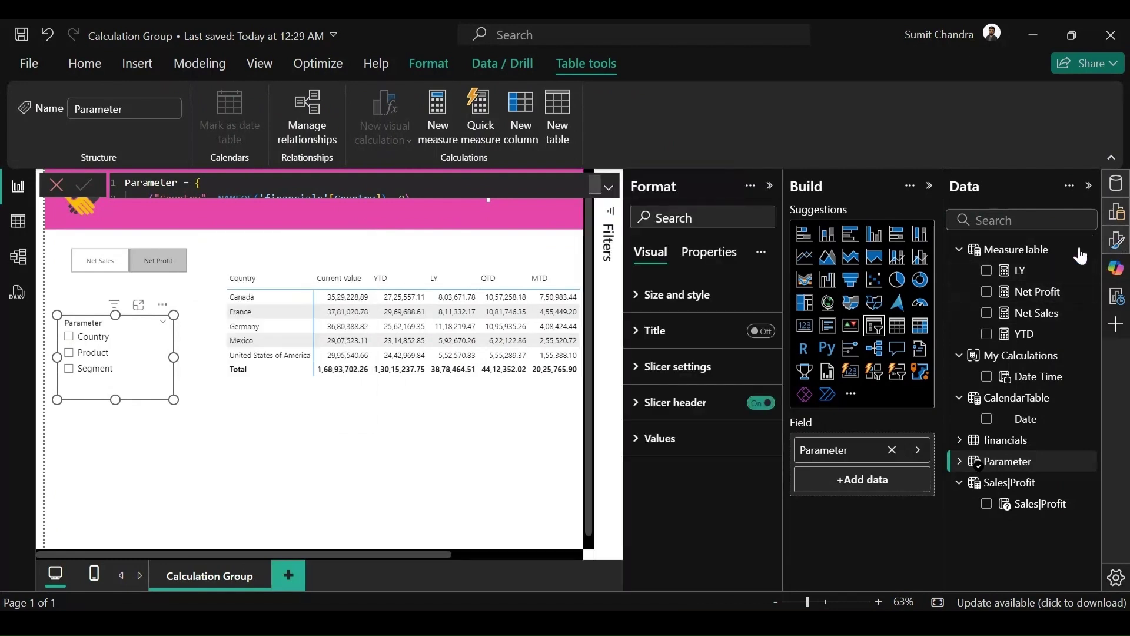
click(658, 375)
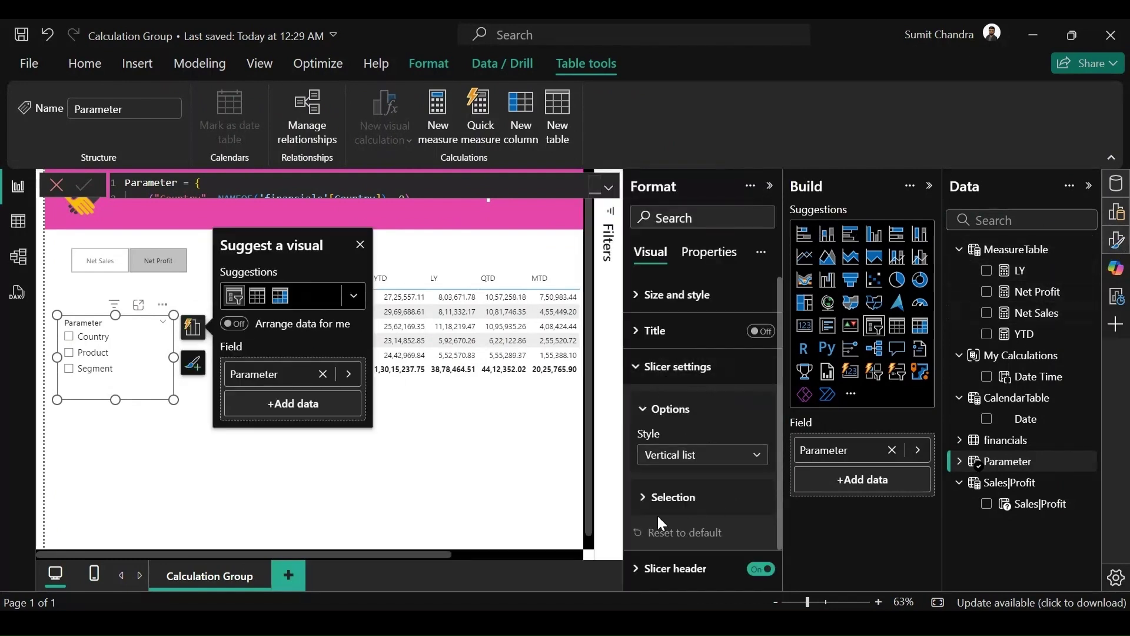
click(653, 499)
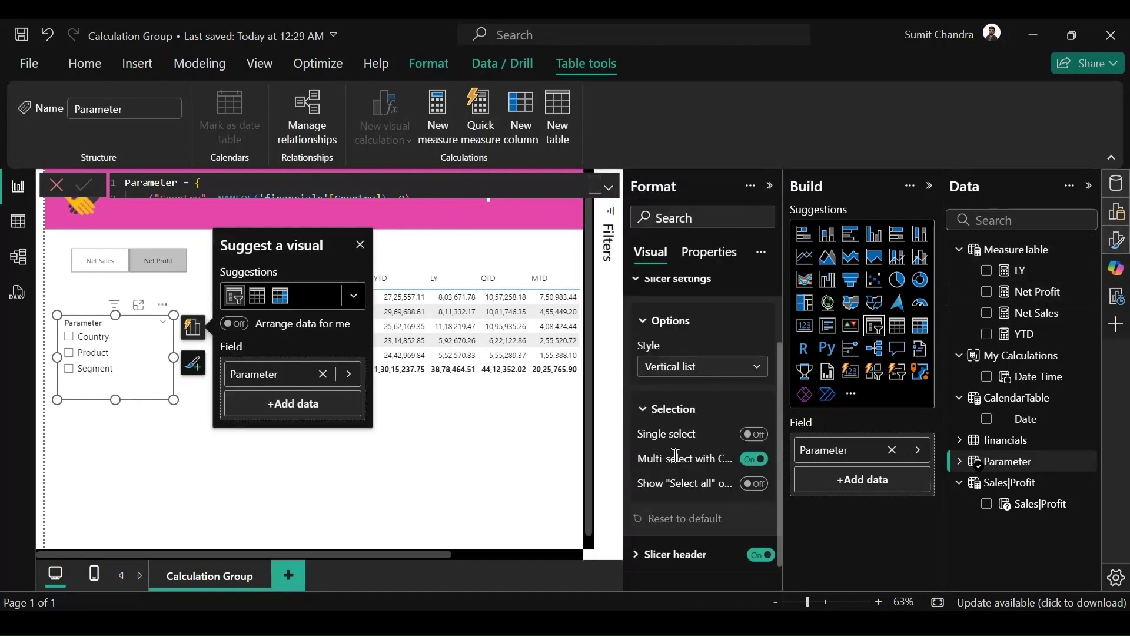
click(759, 435)
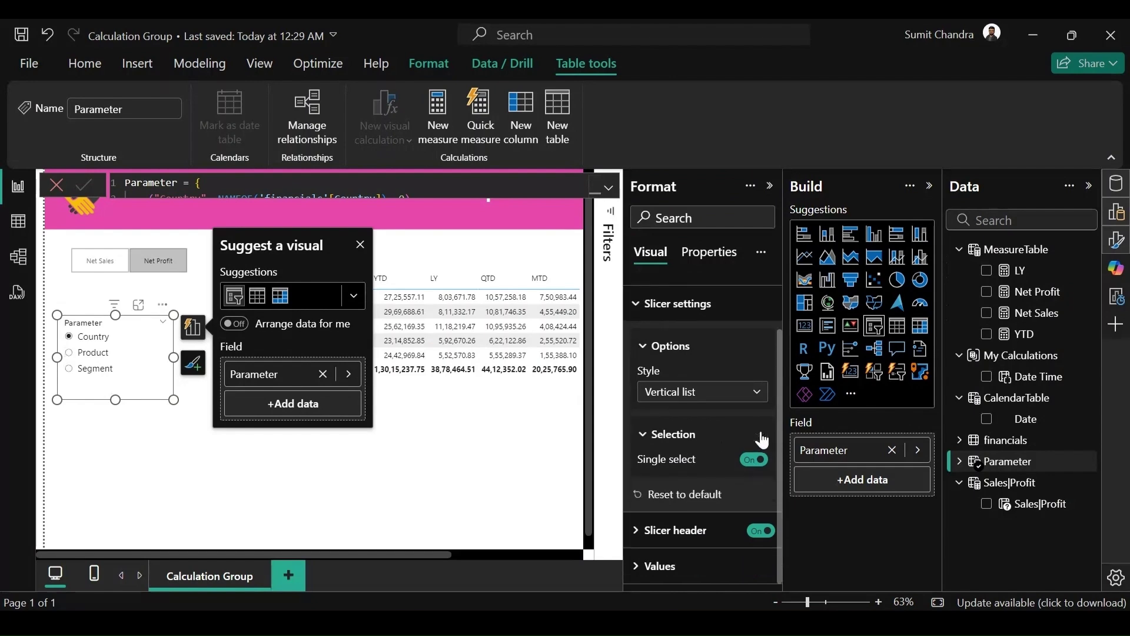
Step: Replace Country with the Parameter field in the matrix rows and close the formatting options
click(488, 404)
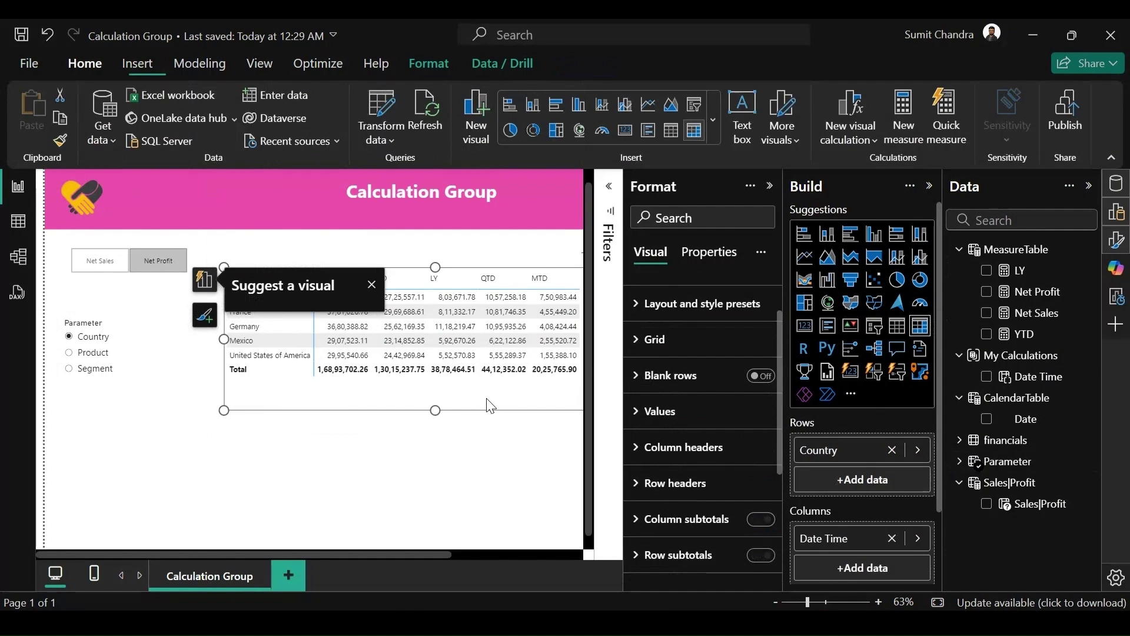
click(892, 450)
click(1007, 461)
drag(1031, 493, 864, 455)
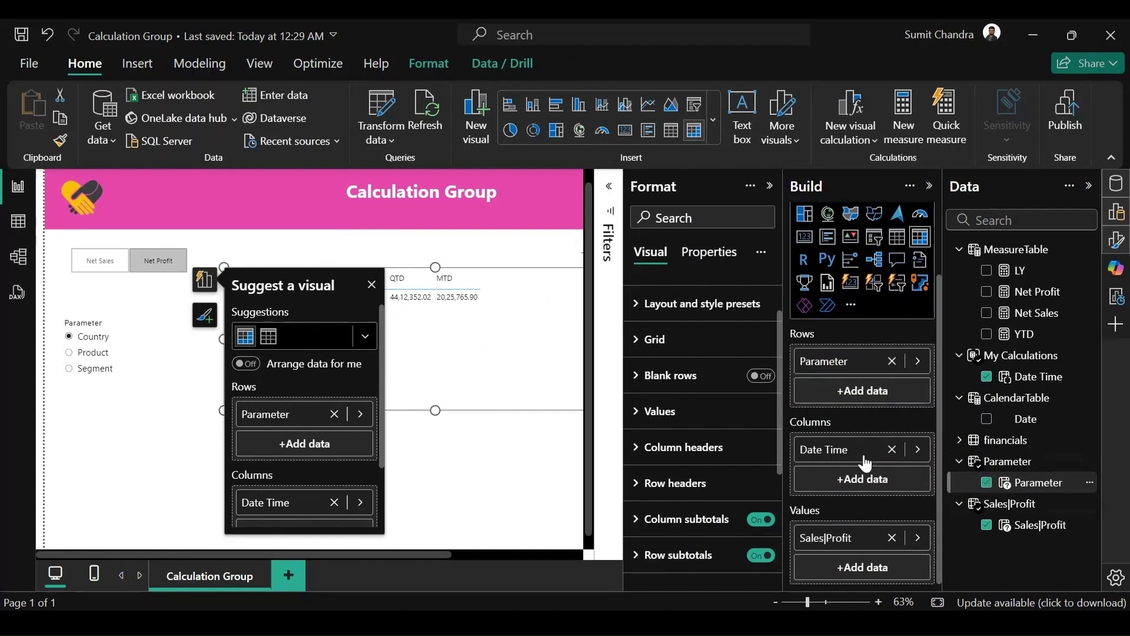
click(119, 462)
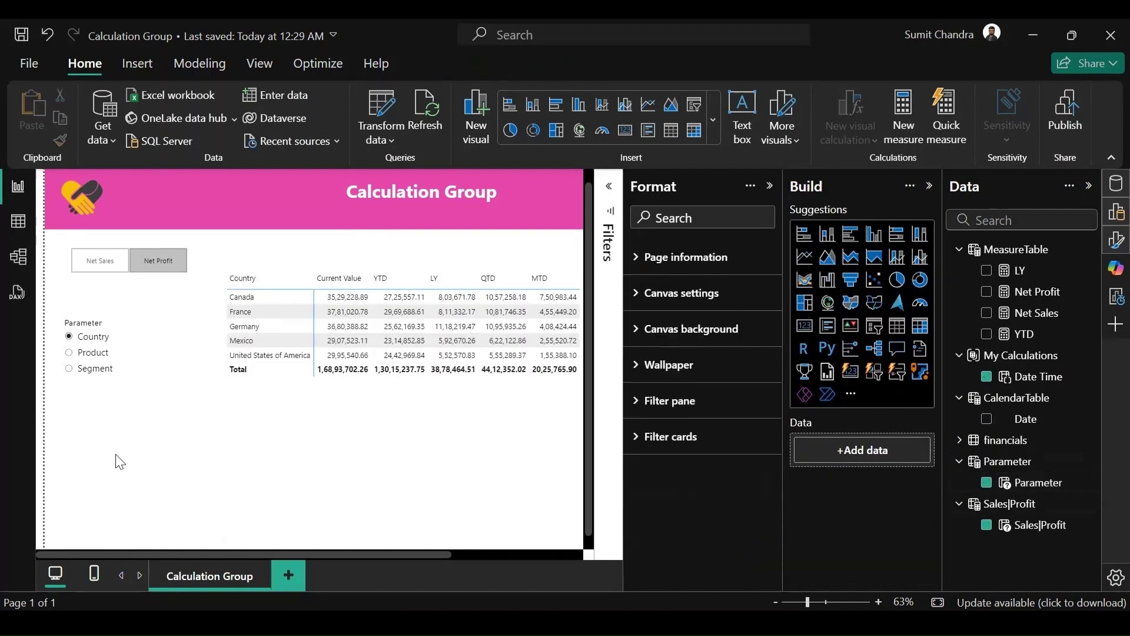
click(769, 186)
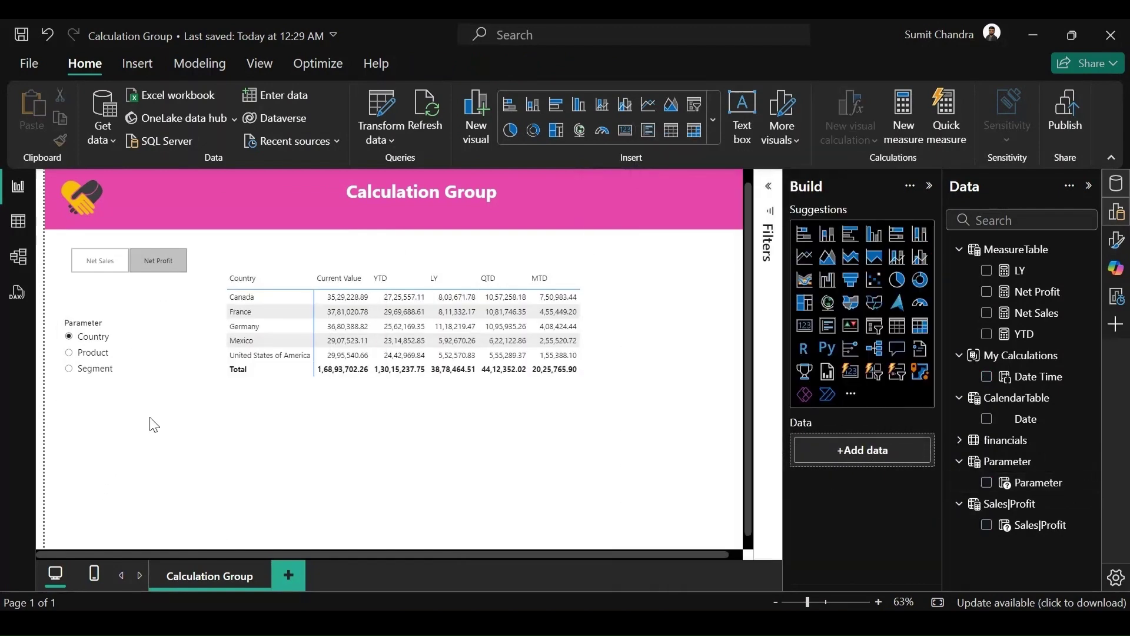